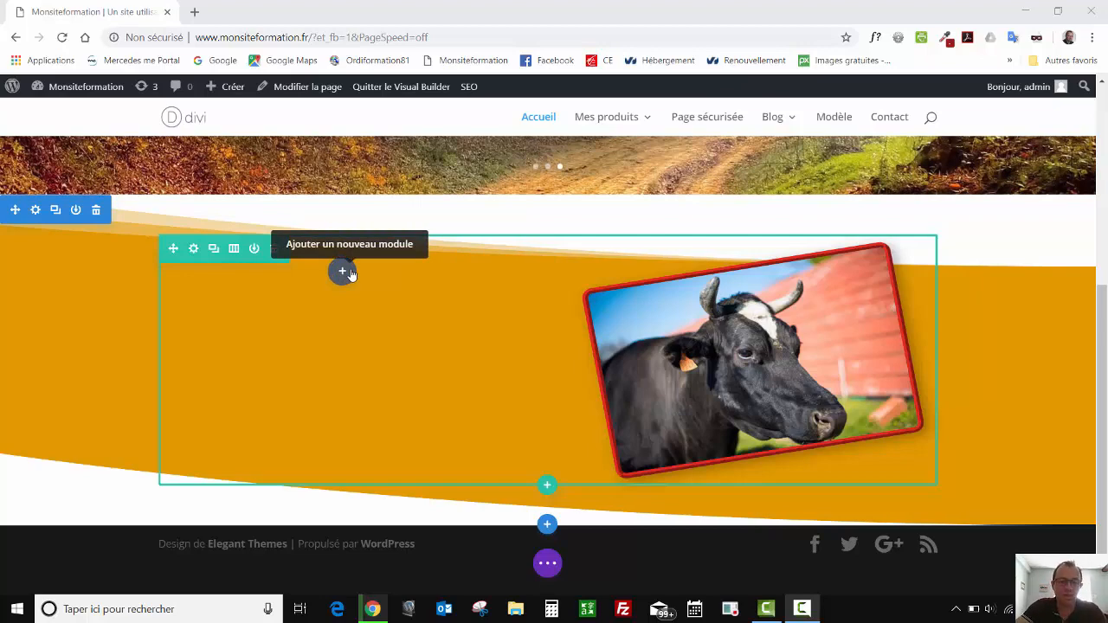
# Insert a Texte module in the empty column beside the cow image and move its settings window clear of the text preview
pyautogui.click(343, 272)
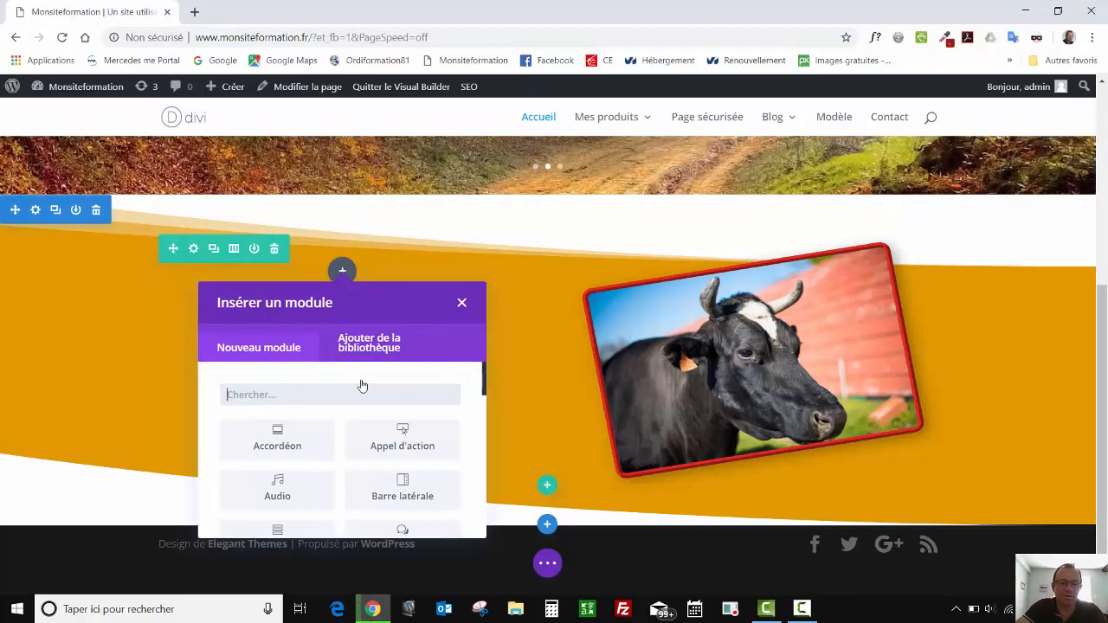
pyautogui.write('texte')
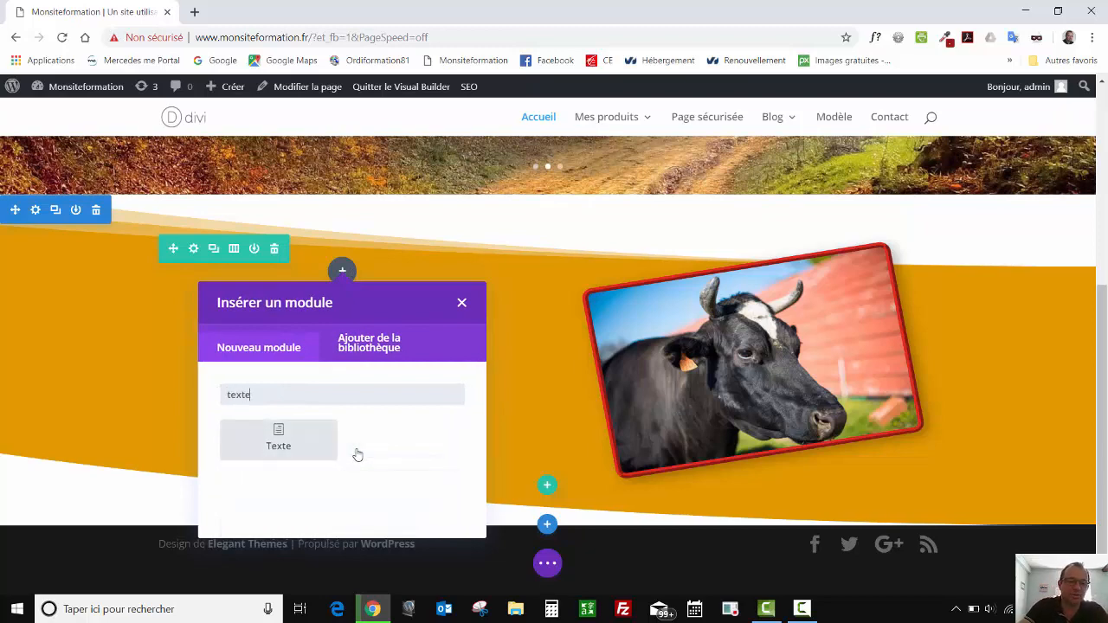
pyautogui.click(277, 440)
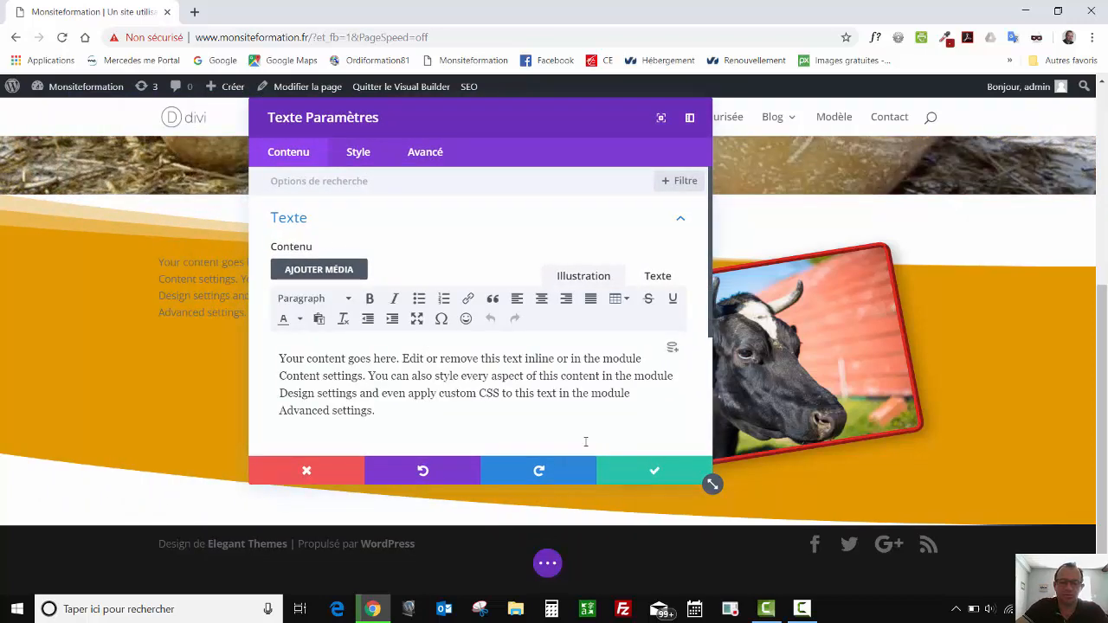
pyautogui.moveTo(472, 117); pyautogui.dragTo(735, 141)
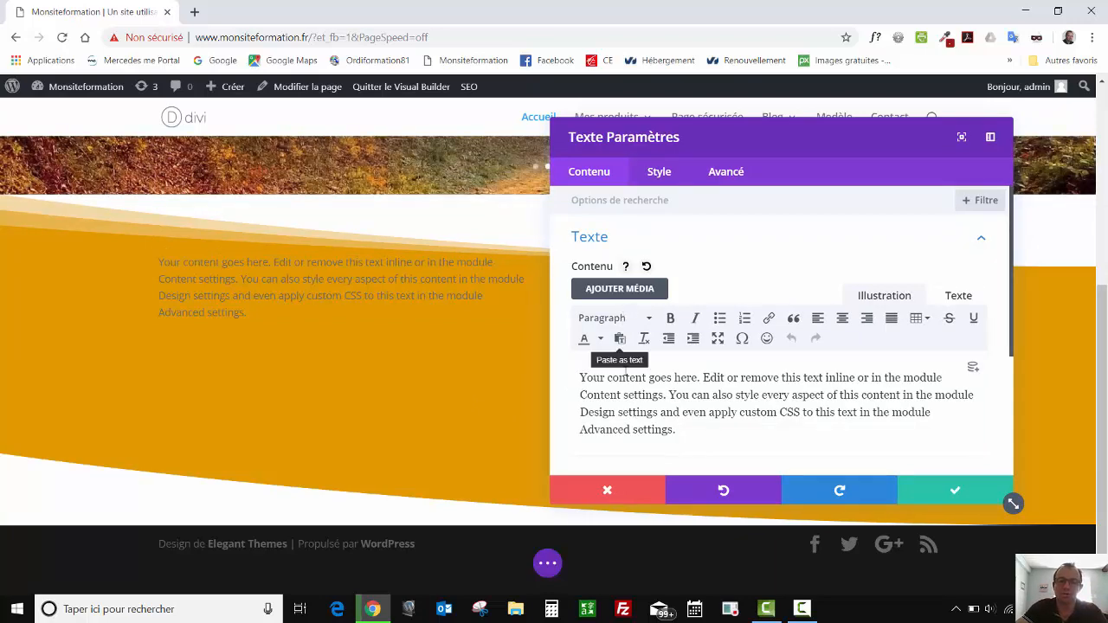
pyautogui.moveTo(747, 455); pyautogui.dragTo(562, 361)
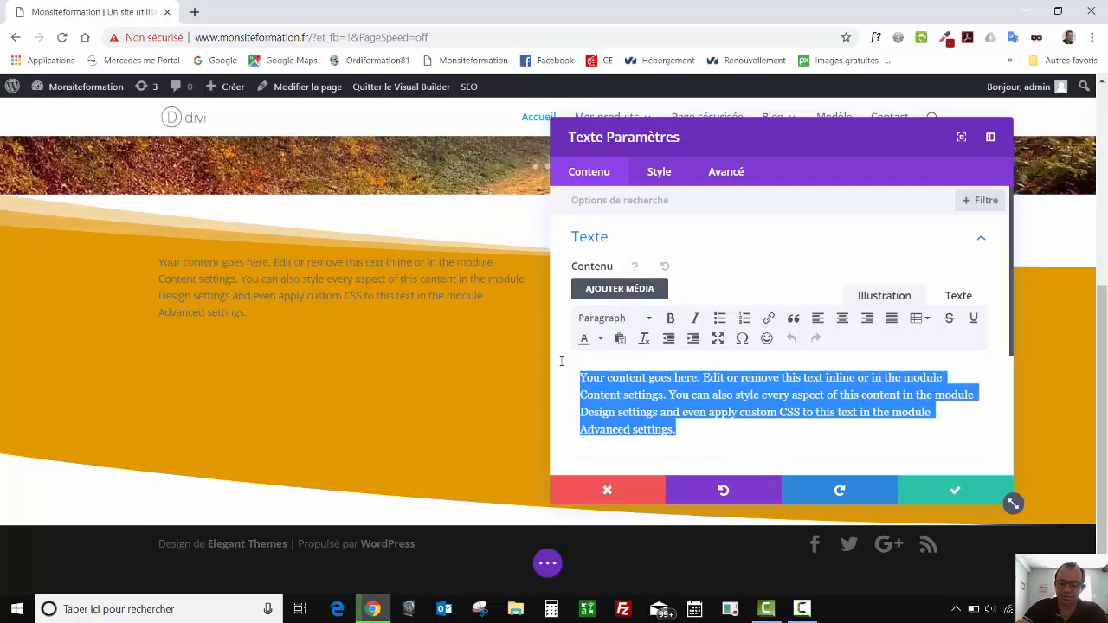
pyautogui.press('BackSpace')
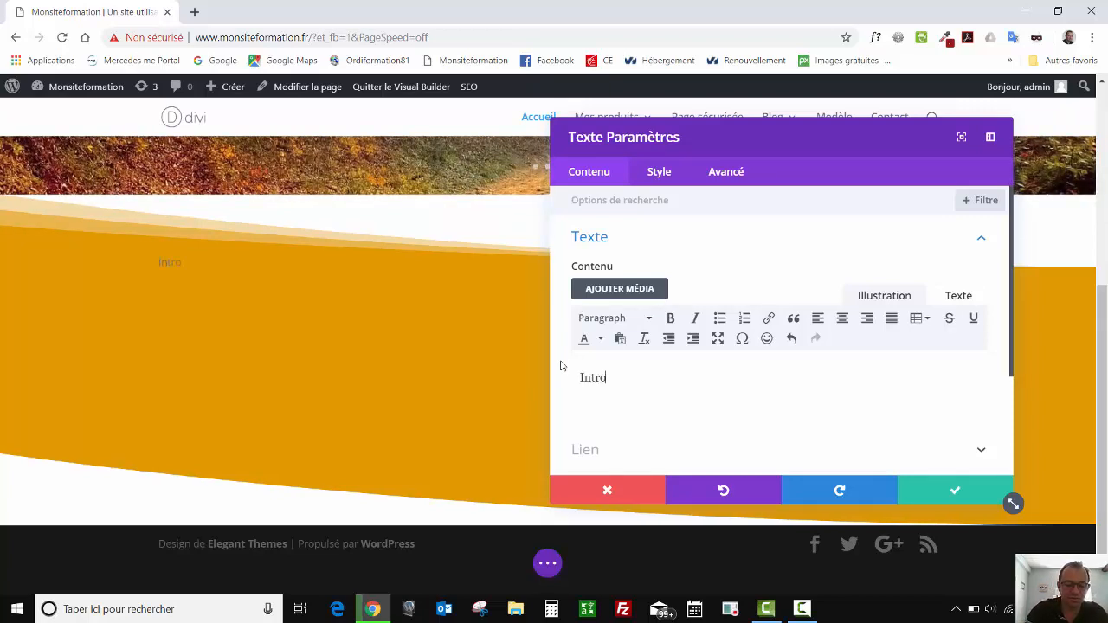
pyautogui.write('uction')
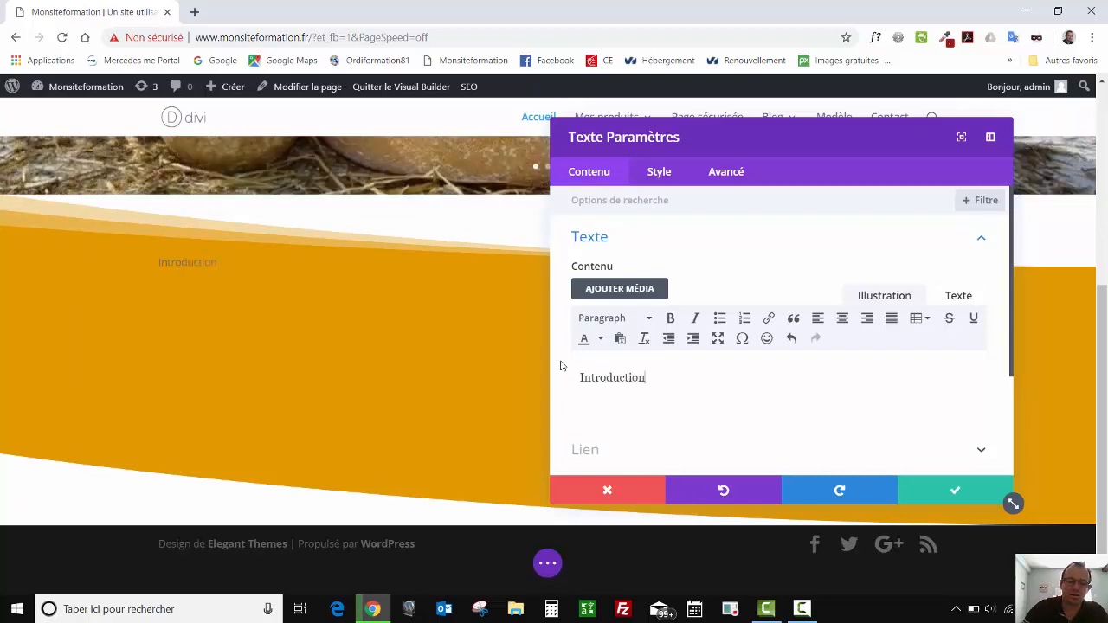
pyautogui.press('BackSpace')
pyautogui.press('BackSpace')
pyautogui.press('BackSpace')
pyautogui.press('BackSpace')
pyautogui.press('BackSpace')
pyautogui.press('BackSpace')
pyautogui.press('BackSpace')
pyautogui.press('BackSpace')
pyautogui.press('BackSpace')
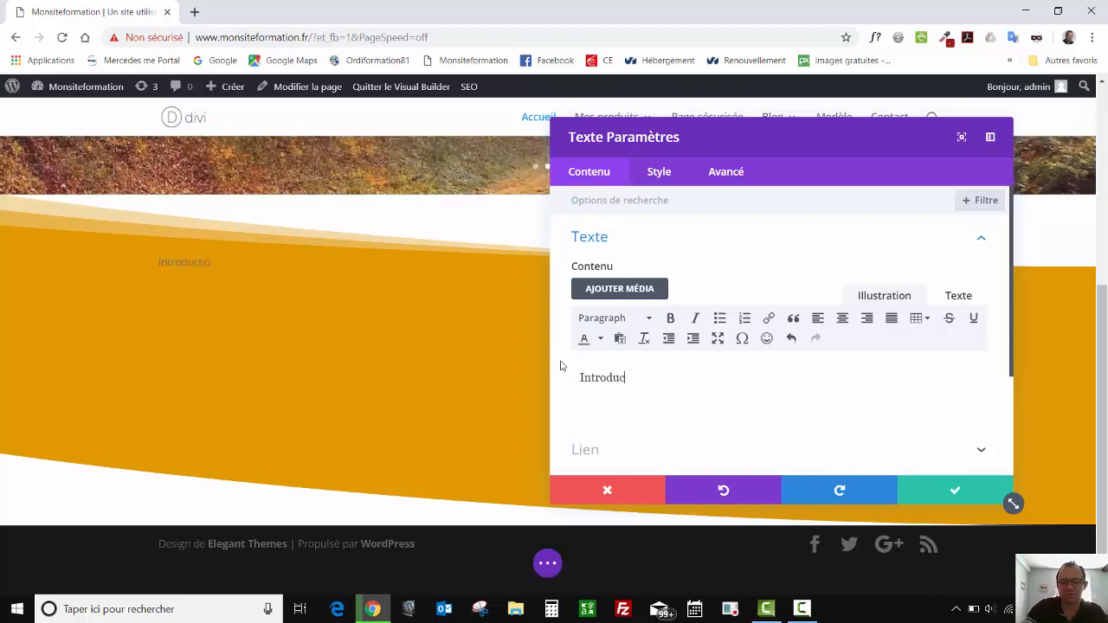
pyautogui.hotkey('ctrl', 'z')
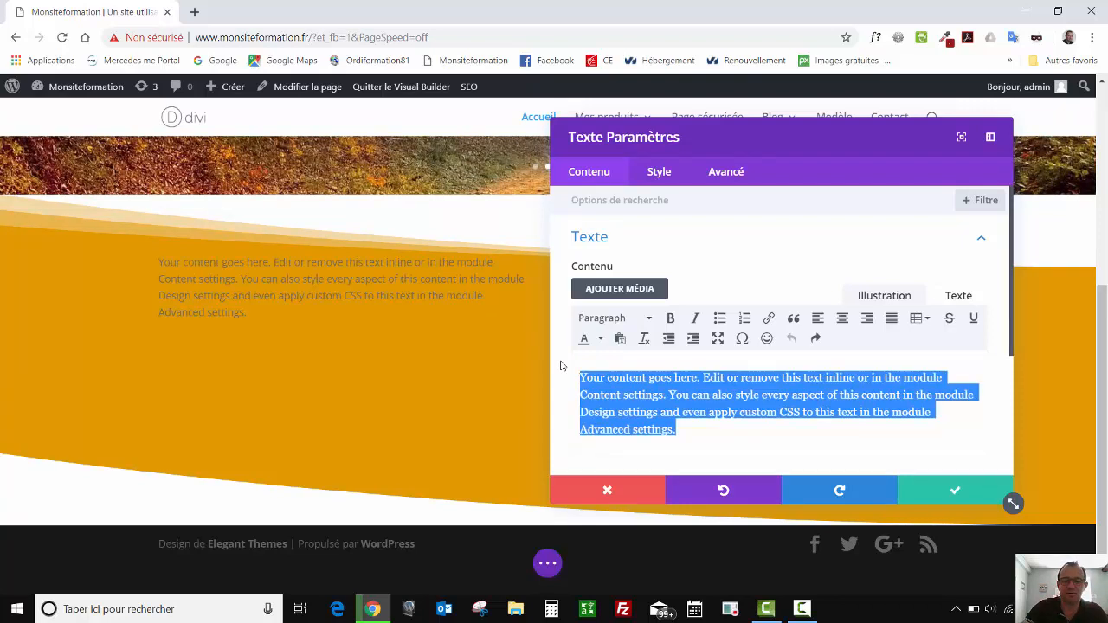
# Add the line "Introduction" above the placeholder paragraph in the text content
pyautogui.click(682, 377)
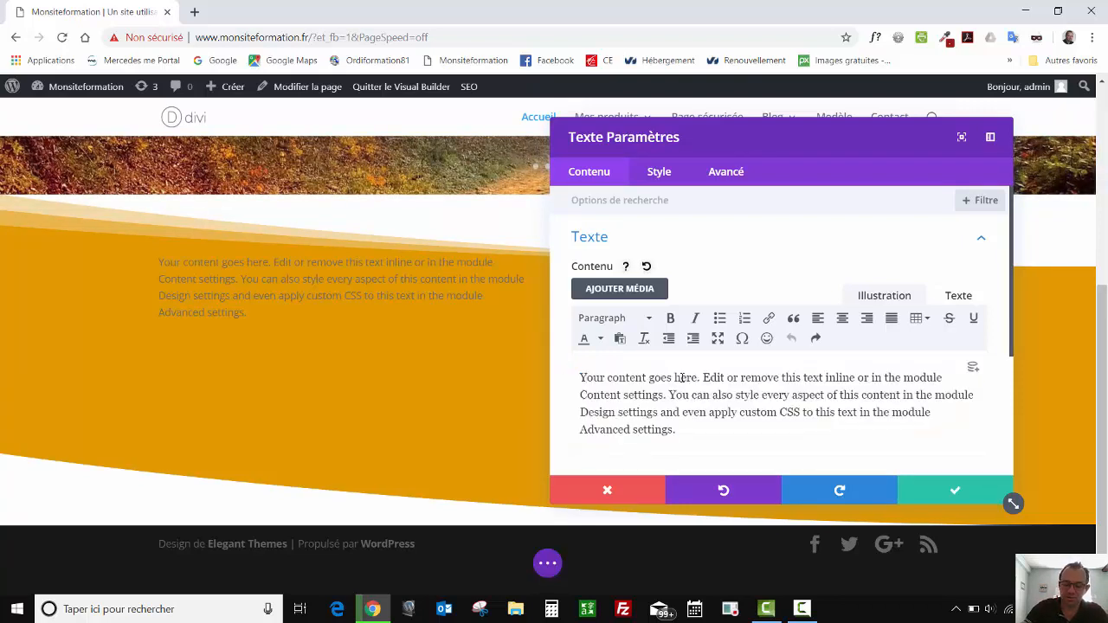
pyautogui.press('Return')
pyautogui.press('Up')
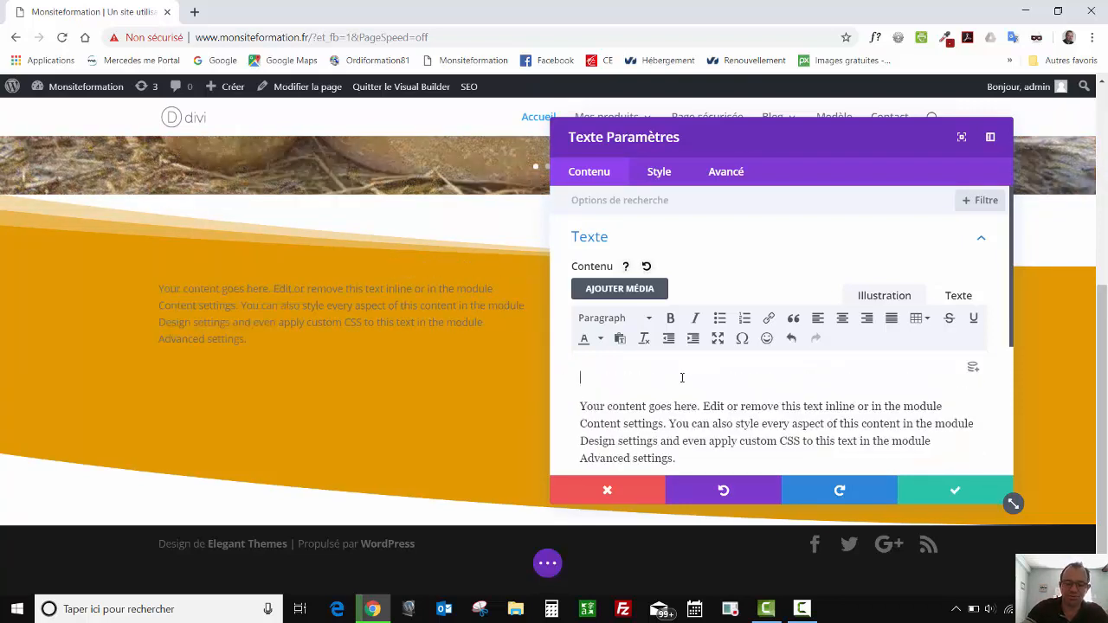
pyautogui.write('Introdu')
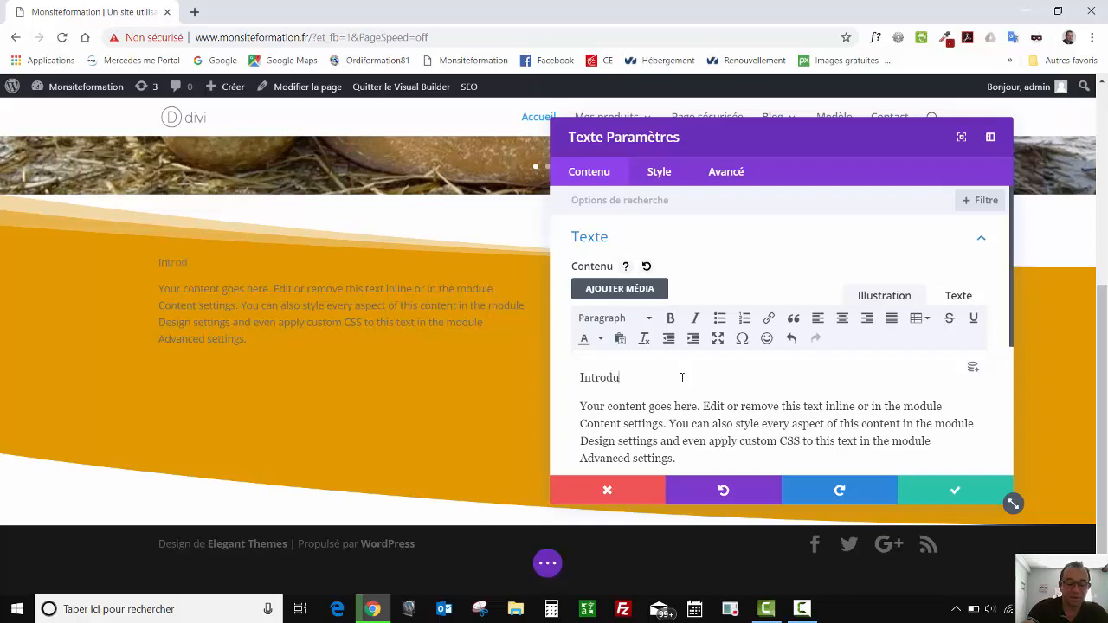
pyautogui.write('ction')
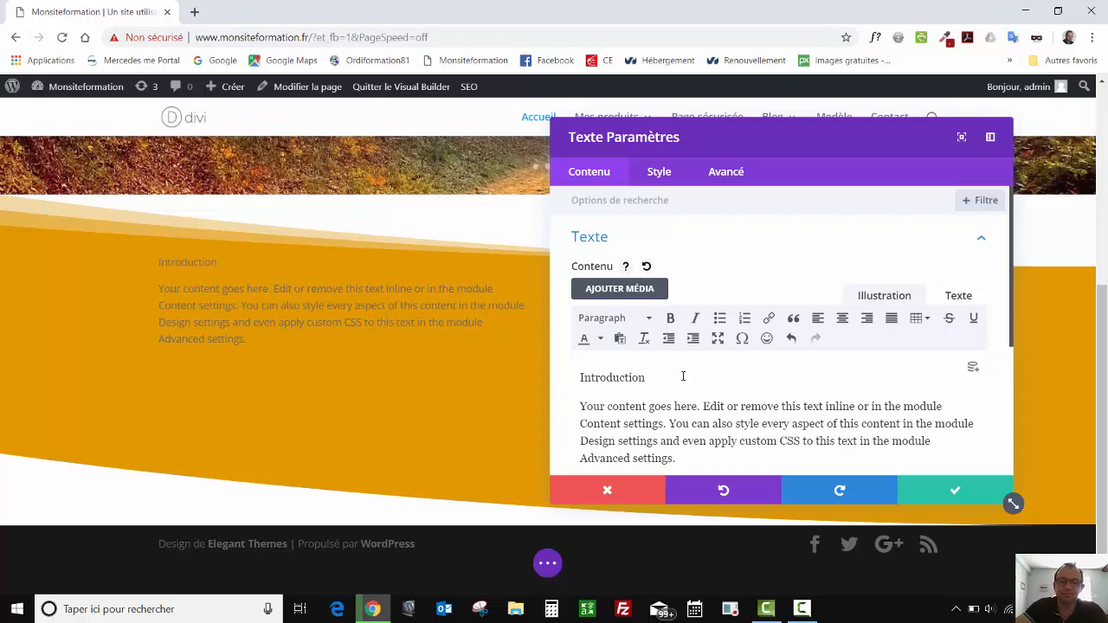
# Format the "Introduction" line as Heading 1
pyautogui.moveTo(681, 379); pyautogui.dragTo(580, 377)
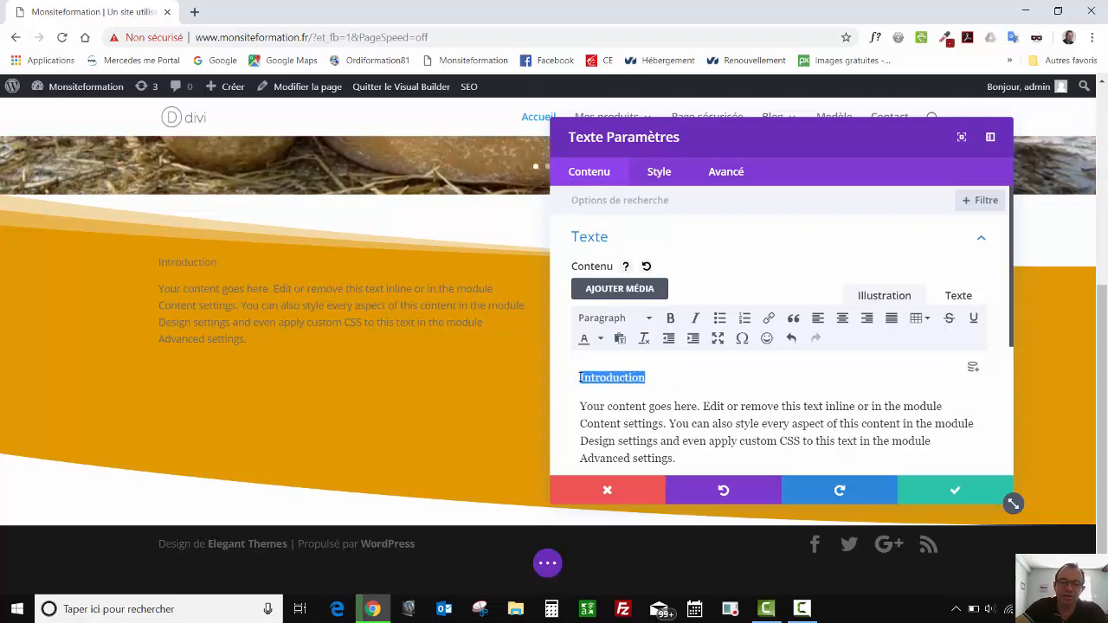
pyautogui.click(611, 318)
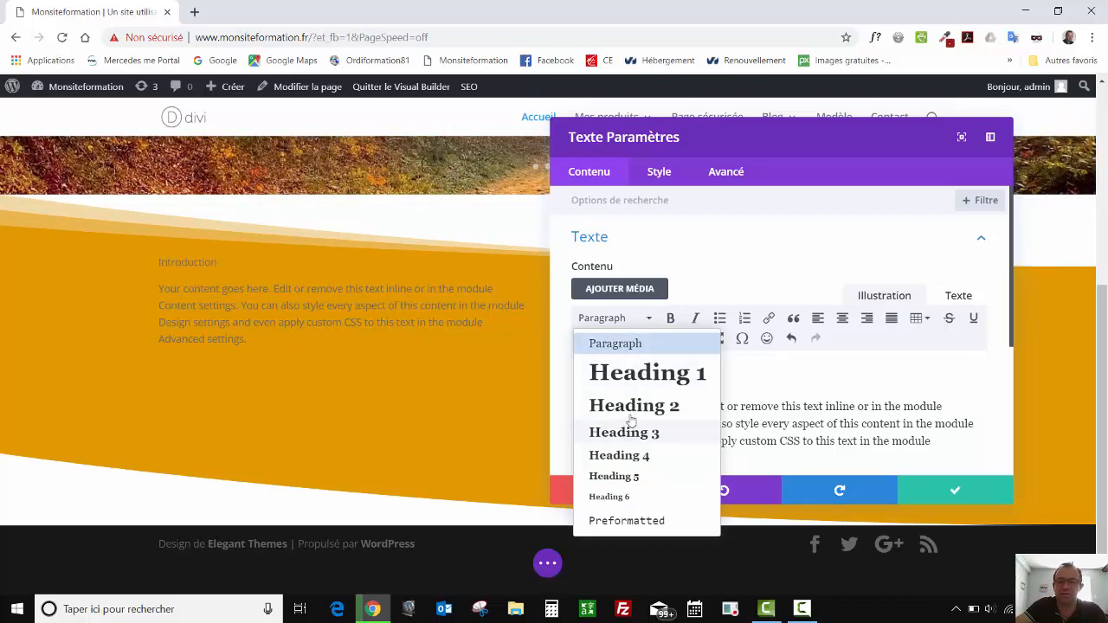
pyautogui.click(634, 372)
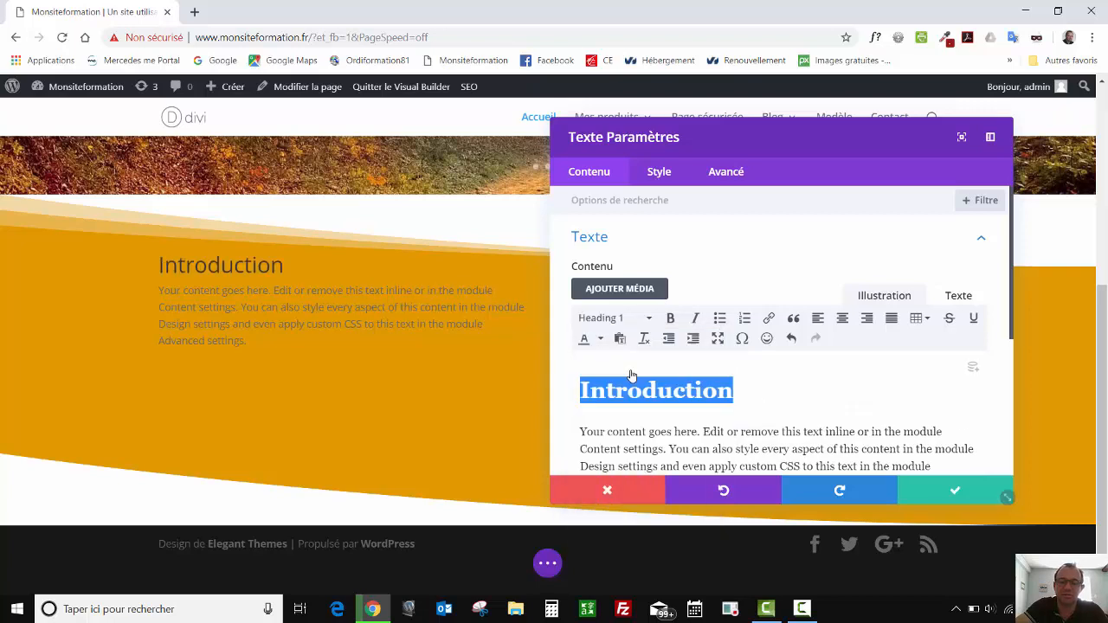
pyautogui.click(736, 391)
# Split the placeholder text into two paragraphs after "Content settings."
pyautogui.scroll(-1, 705, 403)
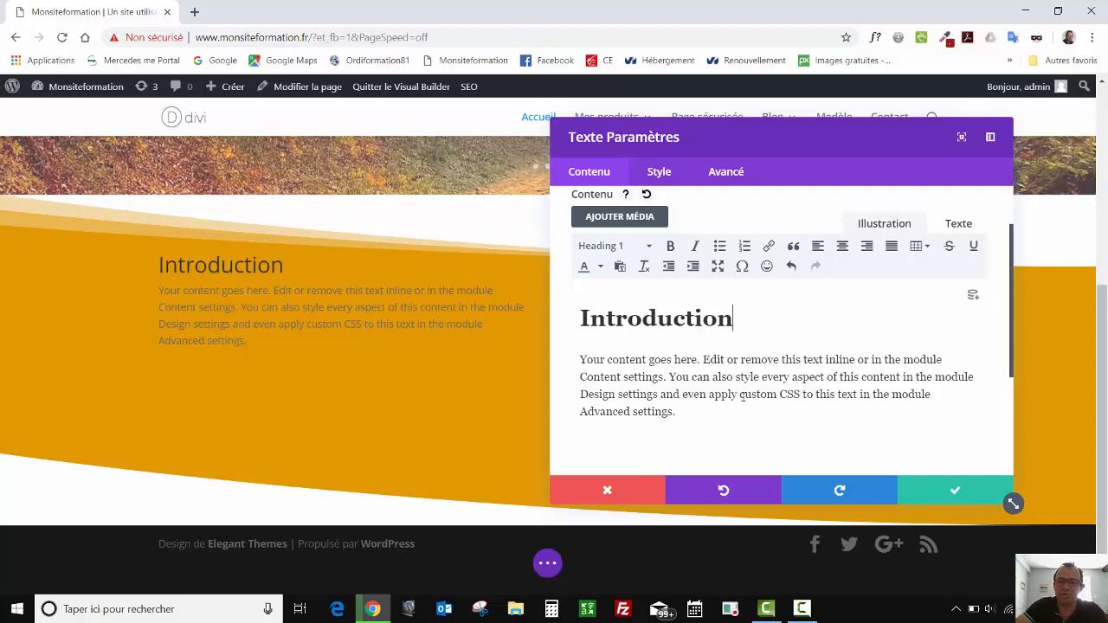
pyautogui.click(675, 378)
pyautogui.press('Return')
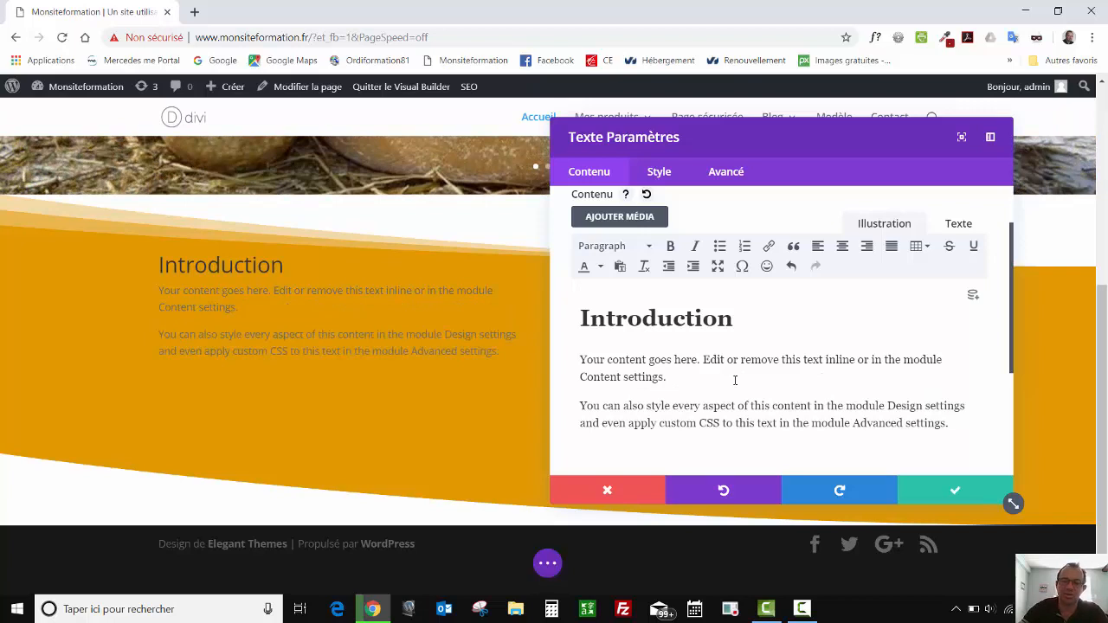
# Make the word "module" in the first paragraph bold
pyautogui.doubleClick(920, 360)
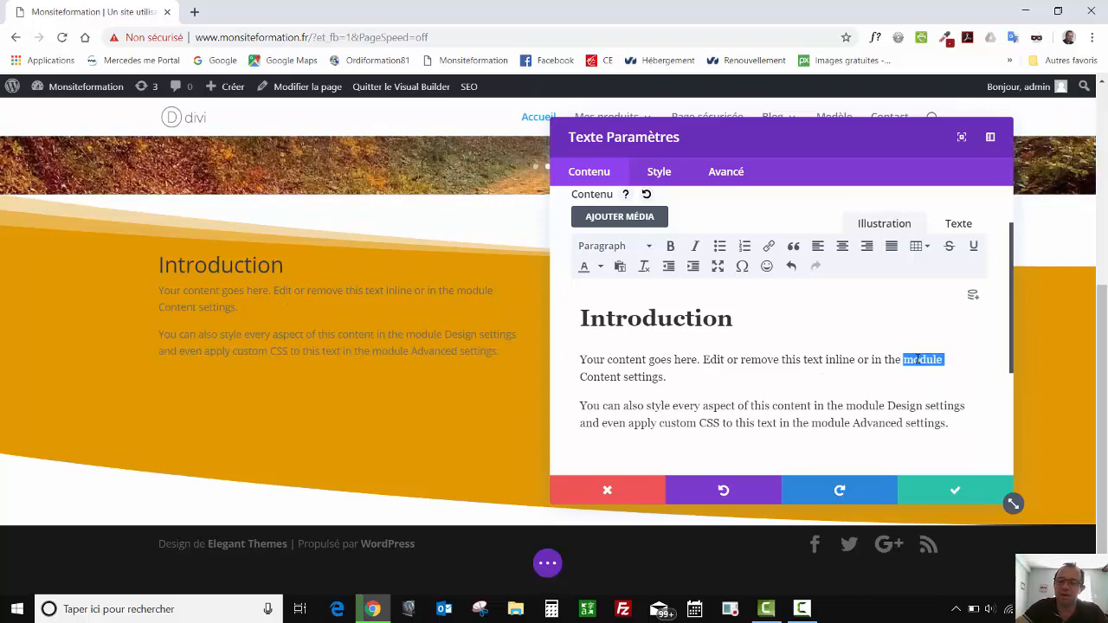
pyautogui.click(668, 247)
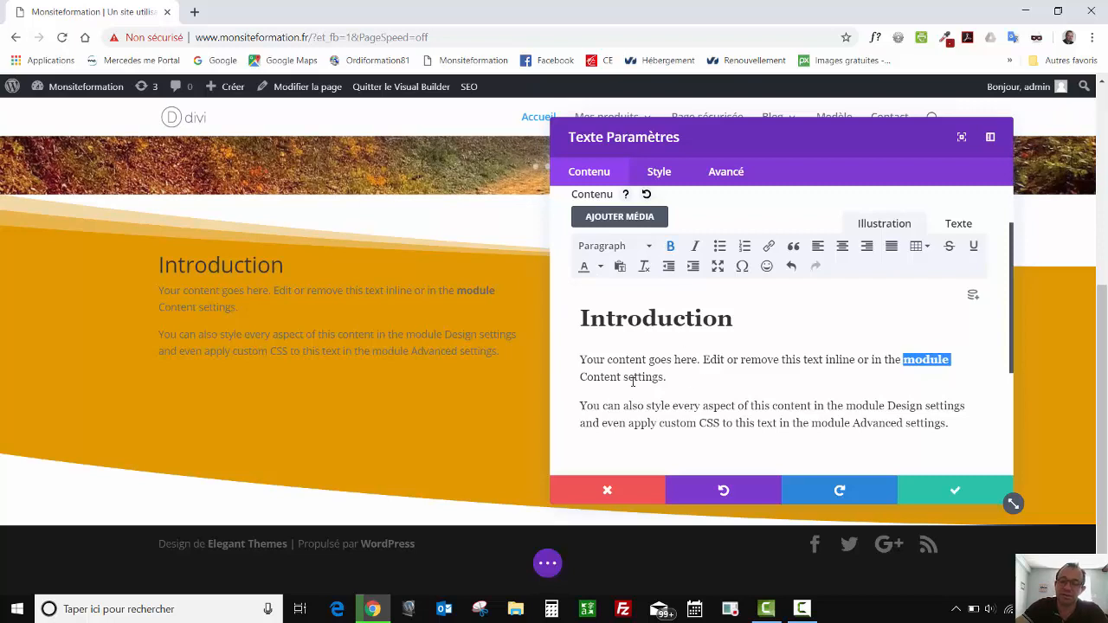
pyautogui.click(718, 376)
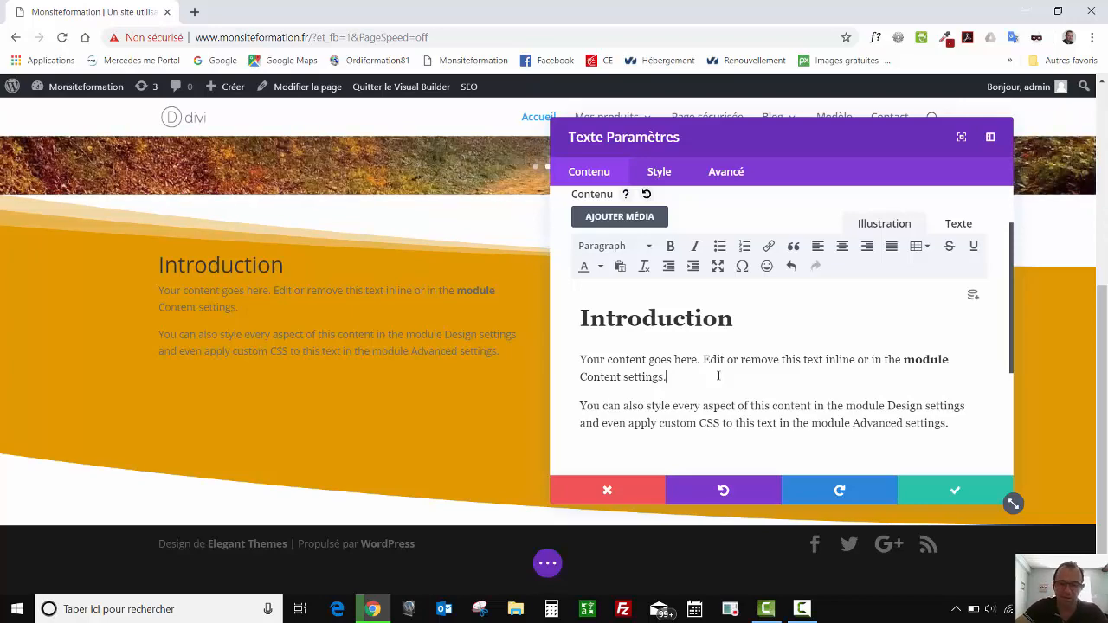
# Reposition and widen the text settings window, and italicize the word "remove" in the first paragraph
pyautogui.scroll(-1, 718, 376)
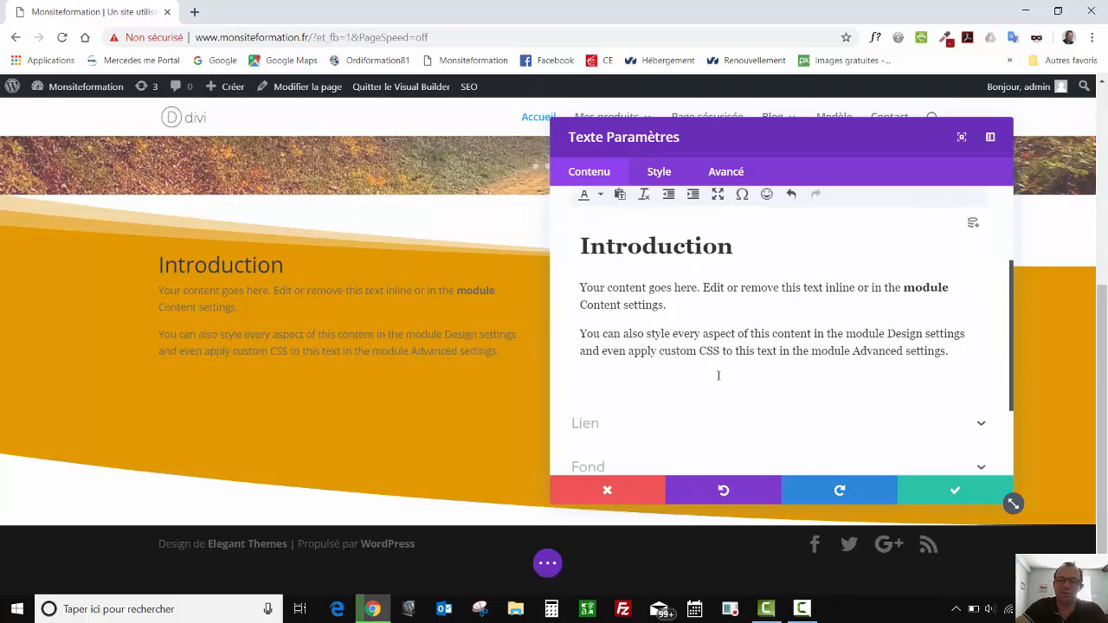
pyautogui.scroll(1, 718, 376)
pyautogui.moveTo(818, 135); pyautogui.dragTo(757, 131)
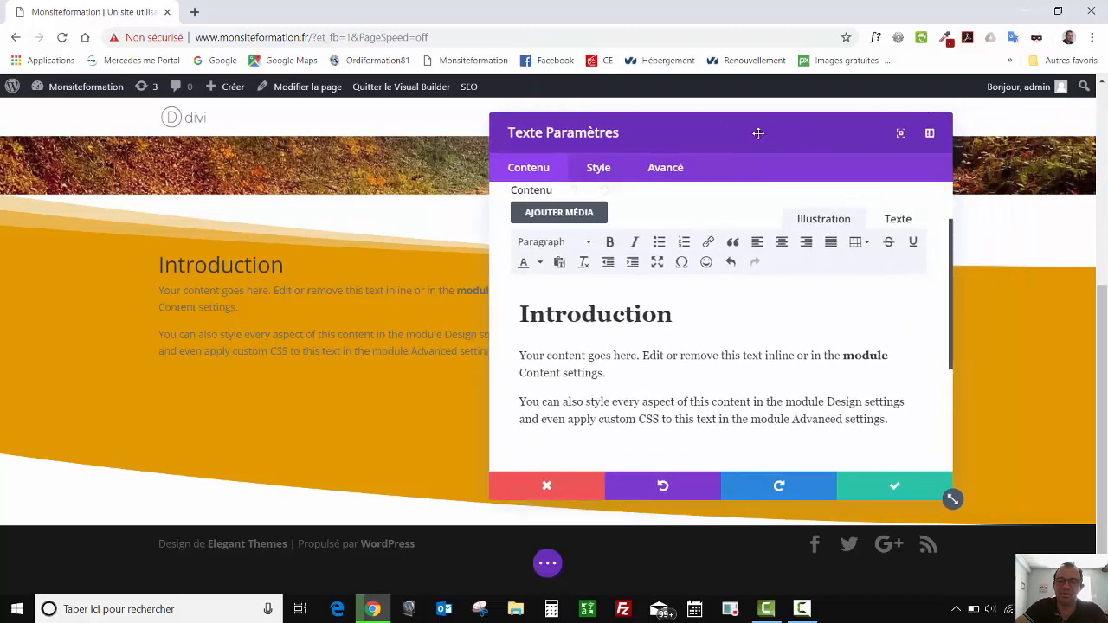
pyautogui.moveTo(952, 499); pyautogui.dragTo(1049, 508)
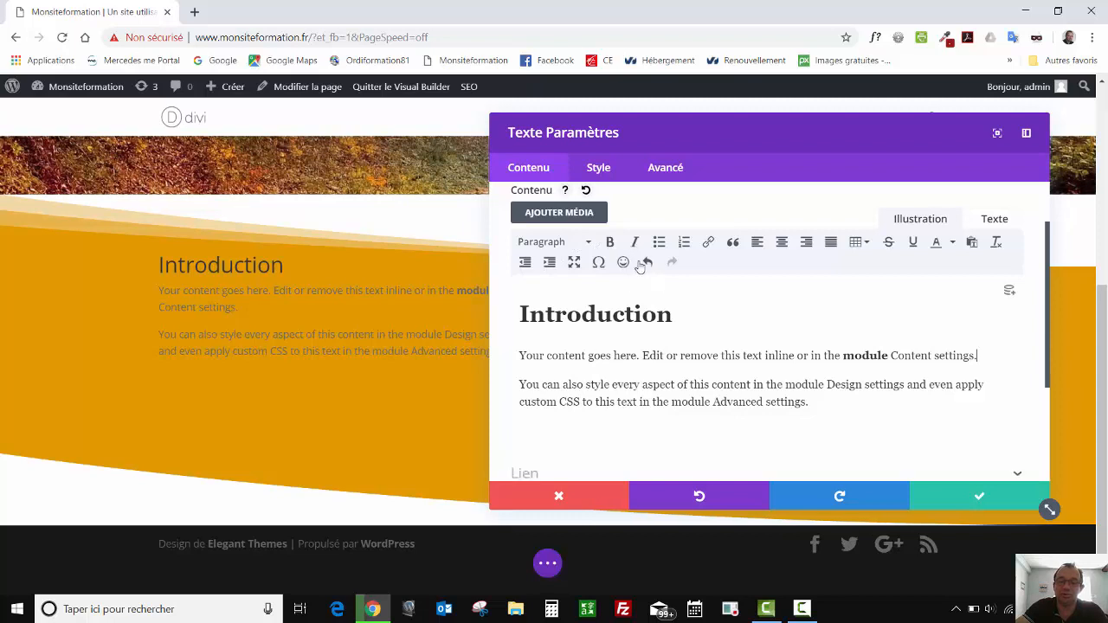
pyautogui.doubleClick(697, 355)
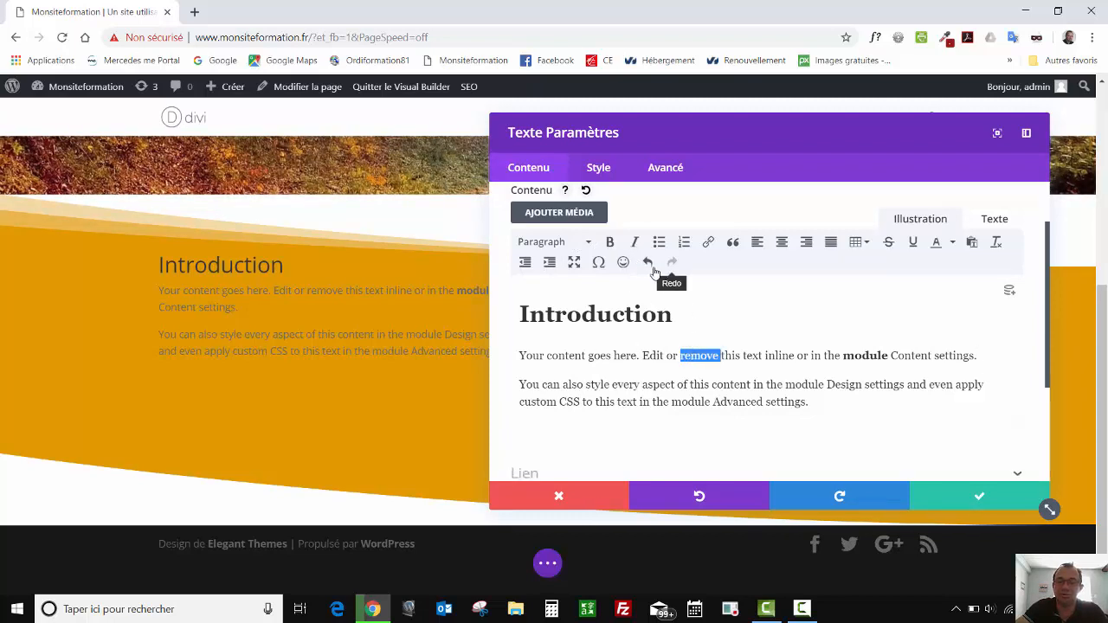
pyautogui.click(635, 243)
pyautogui.click(765, 315)
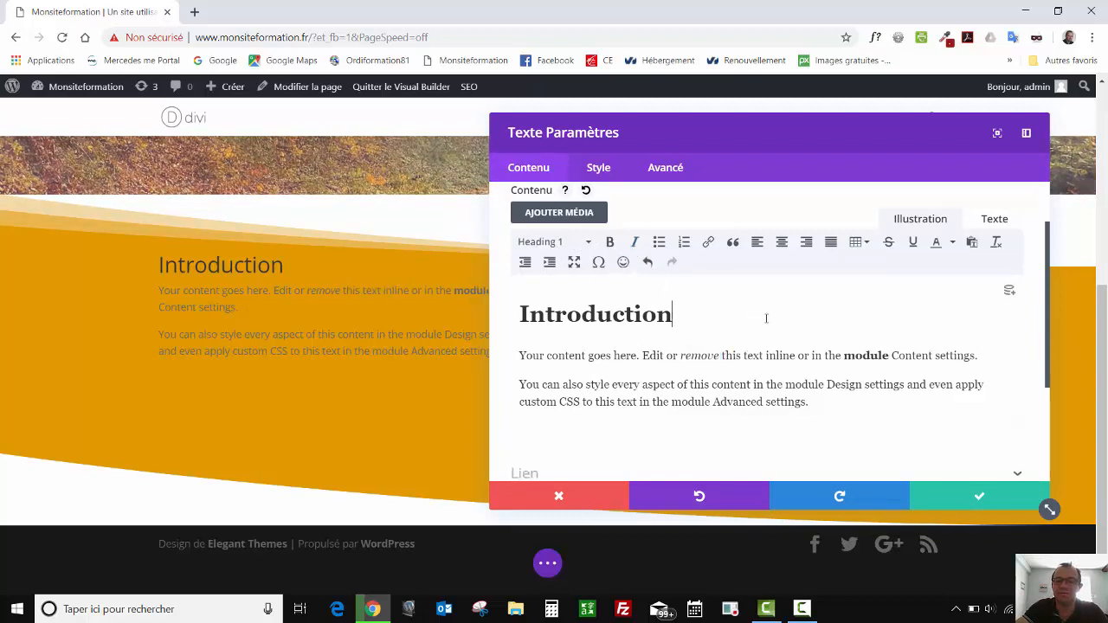
# Add a centred line reading "Centre" between the two paragraphs
pyautogui.click(990, 361)
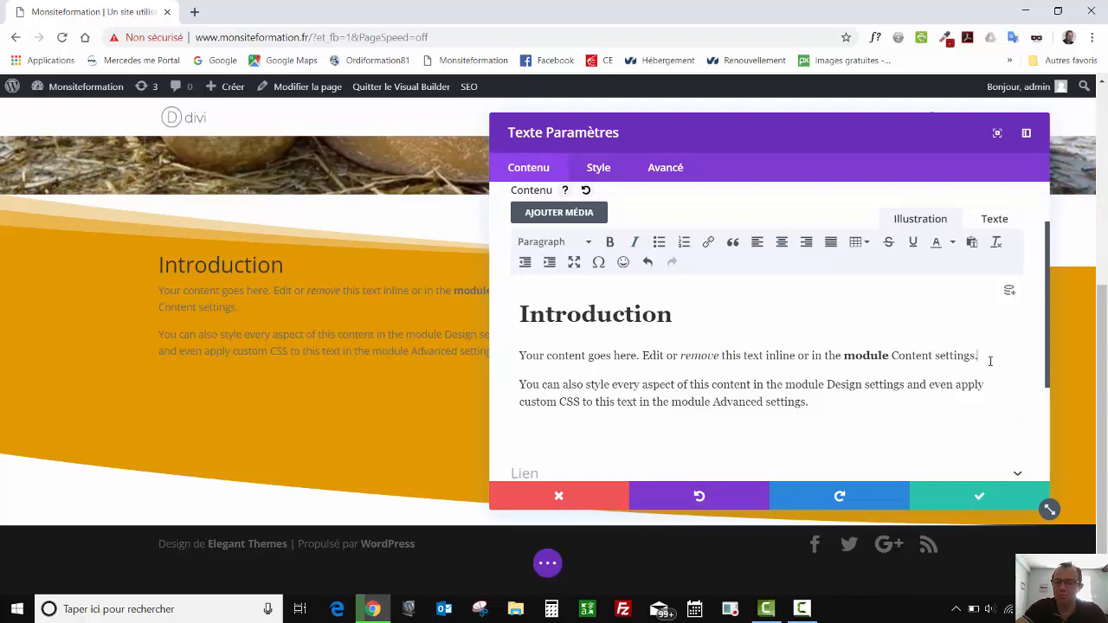
pyautogui.press('Return')
pyautogui.write('Centre')
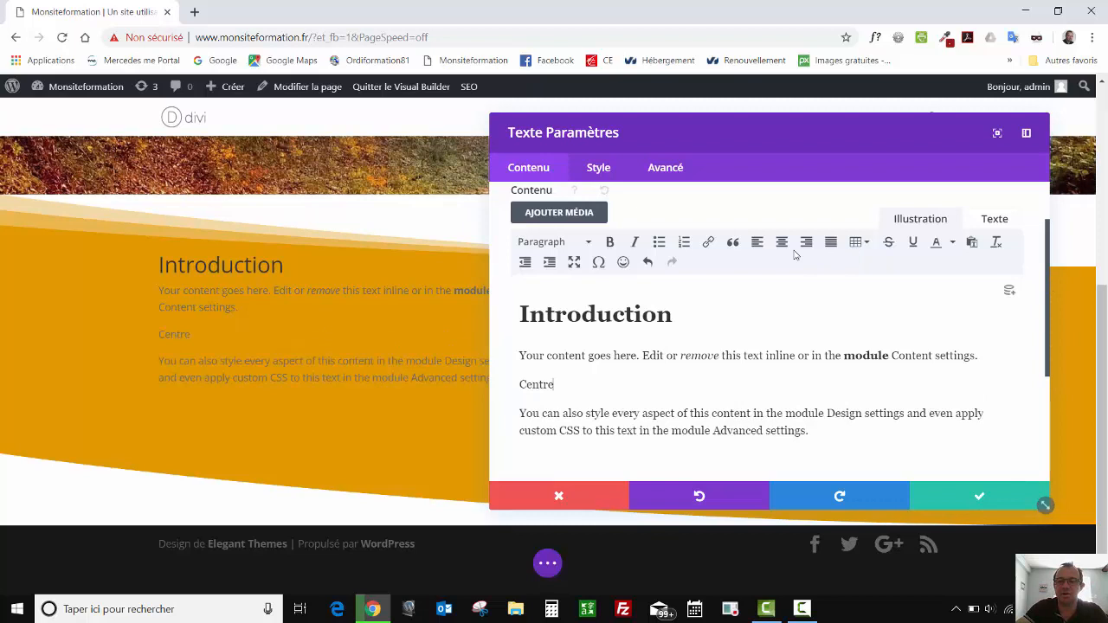
pyautogui.hotkey('shift', 'Home')
pyautogui.click(782, 242)
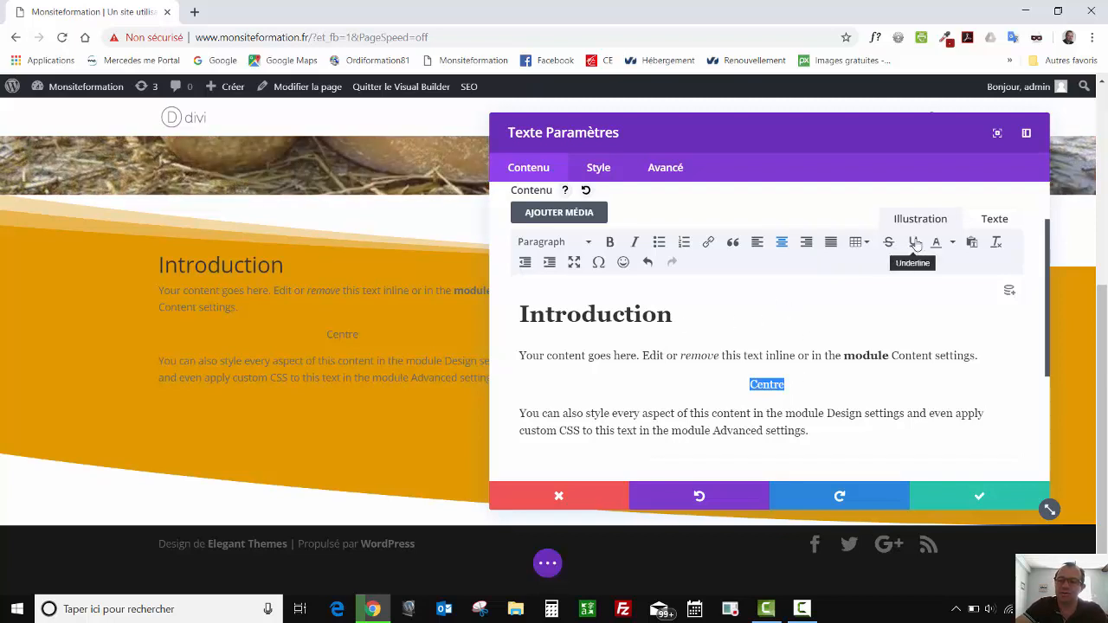
# Colour the word "Centre" red
pyautogui.click(951, 243)
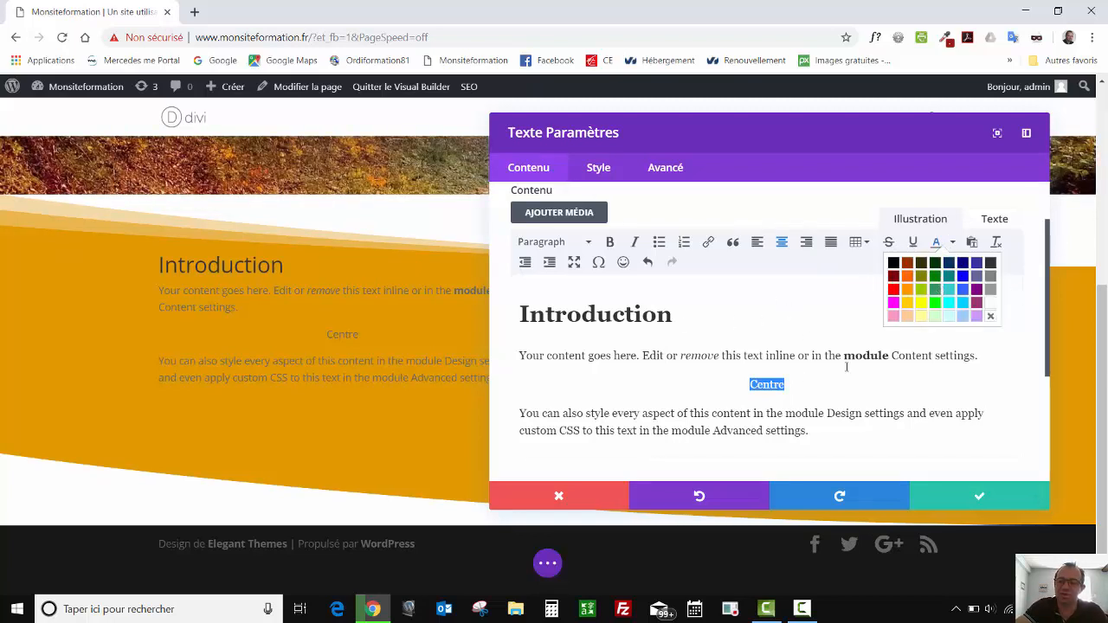
pyautogui.click(767, 385)
pyautogui.doubleClick(767, 385)
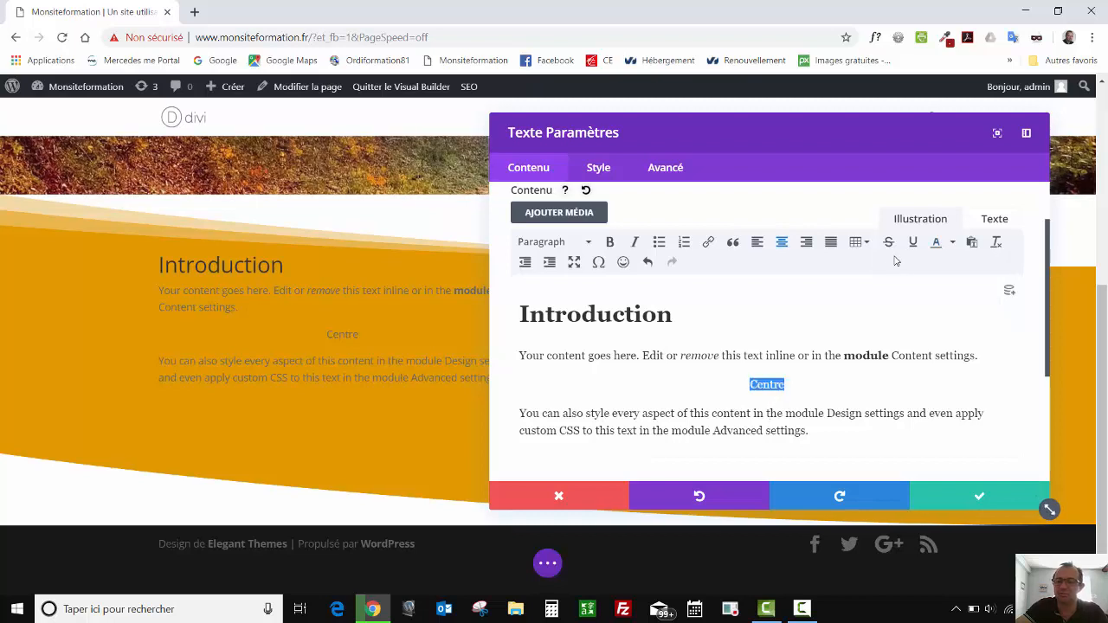
pyautogui.click(951, 244)
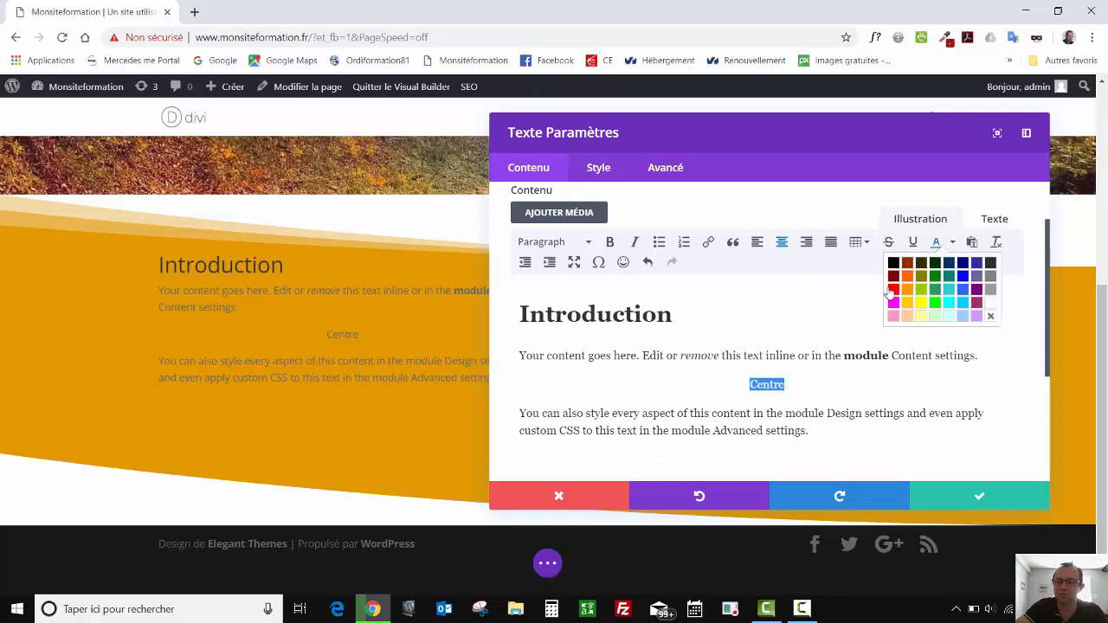
pyautogui.click(894, 289)
pyautogui.click(812, 386)
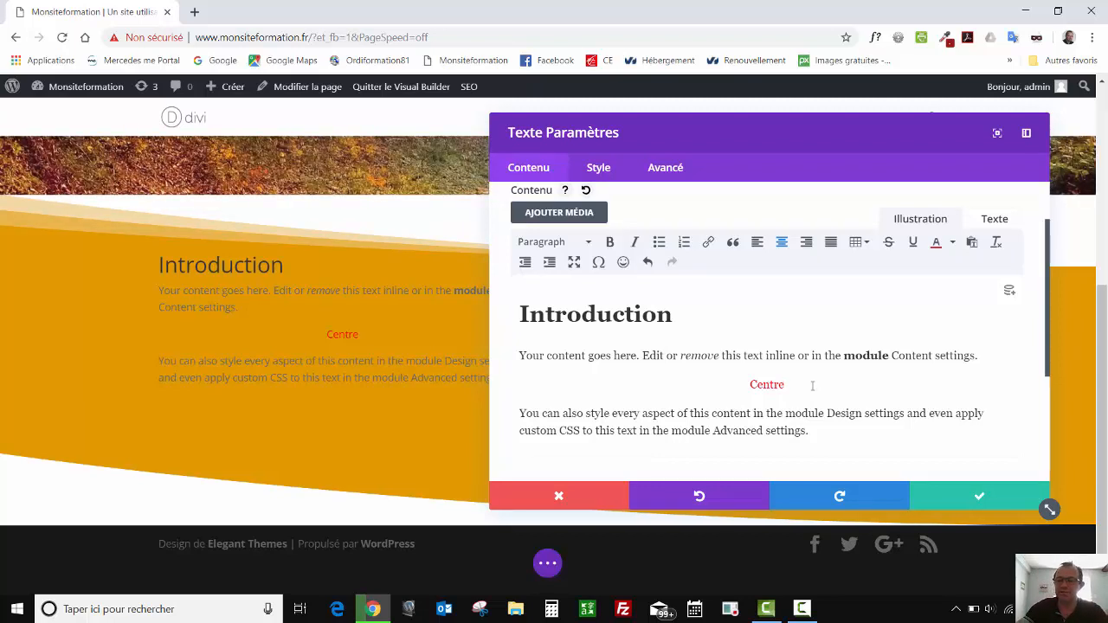
# Add an empty line below "Centre" and turn on pasting as plain text
pyautogui.press('Return')
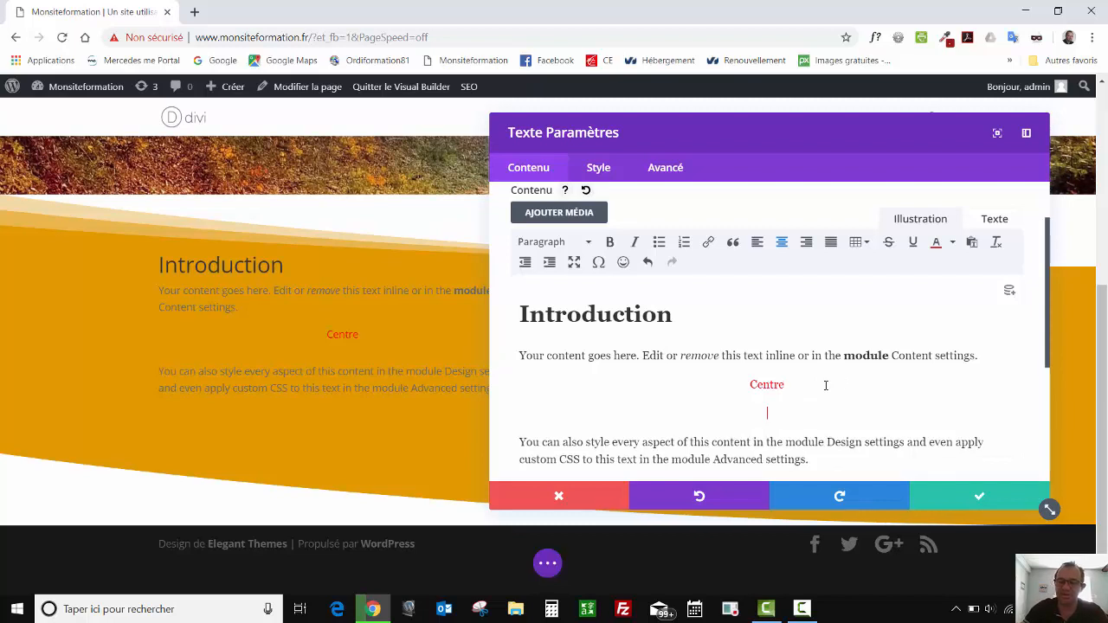
pyautogui.click(973, 245)
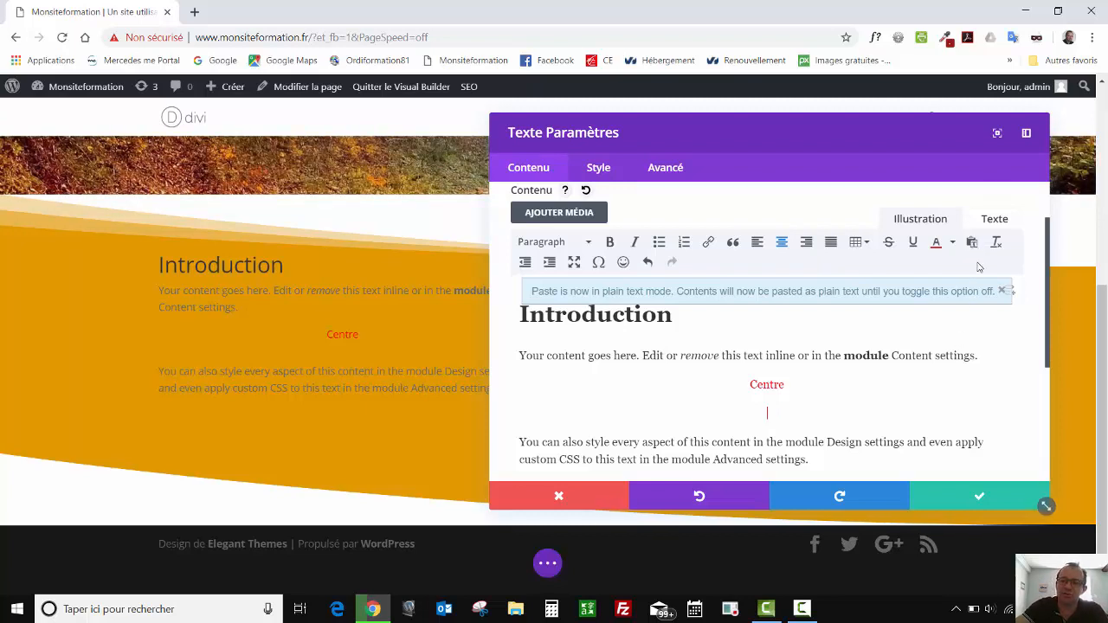
pyautogui.click(1003, 292)
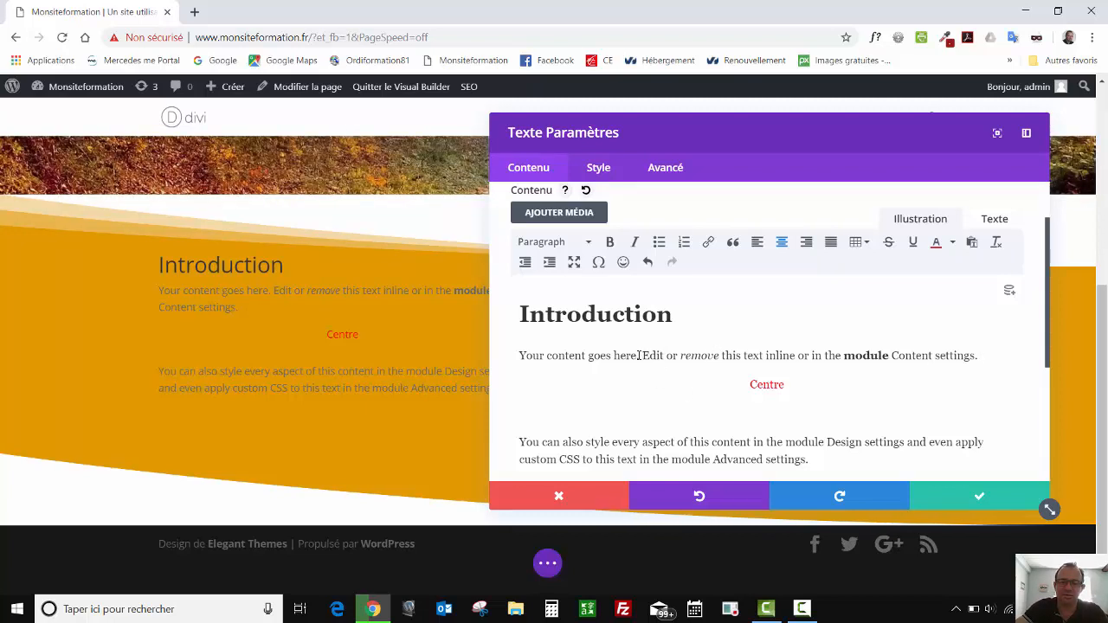
pyautogui.moveTo(639, 356); pyautogui.dragTo(518, 355)
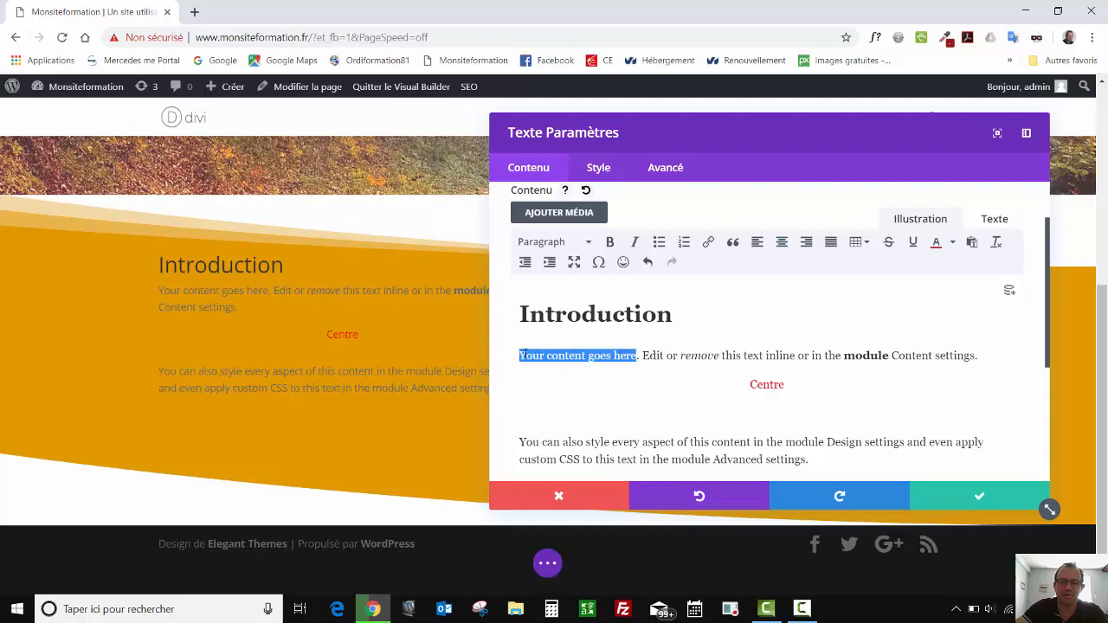
pyautogui.click(708, 246)
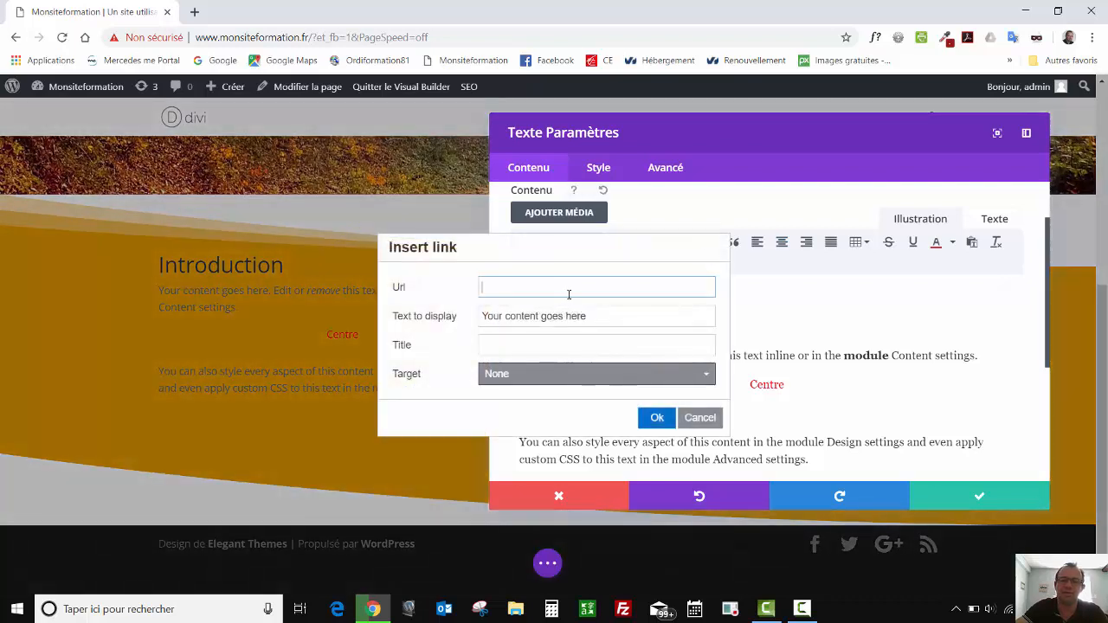
pyautogui.click(535, 288)
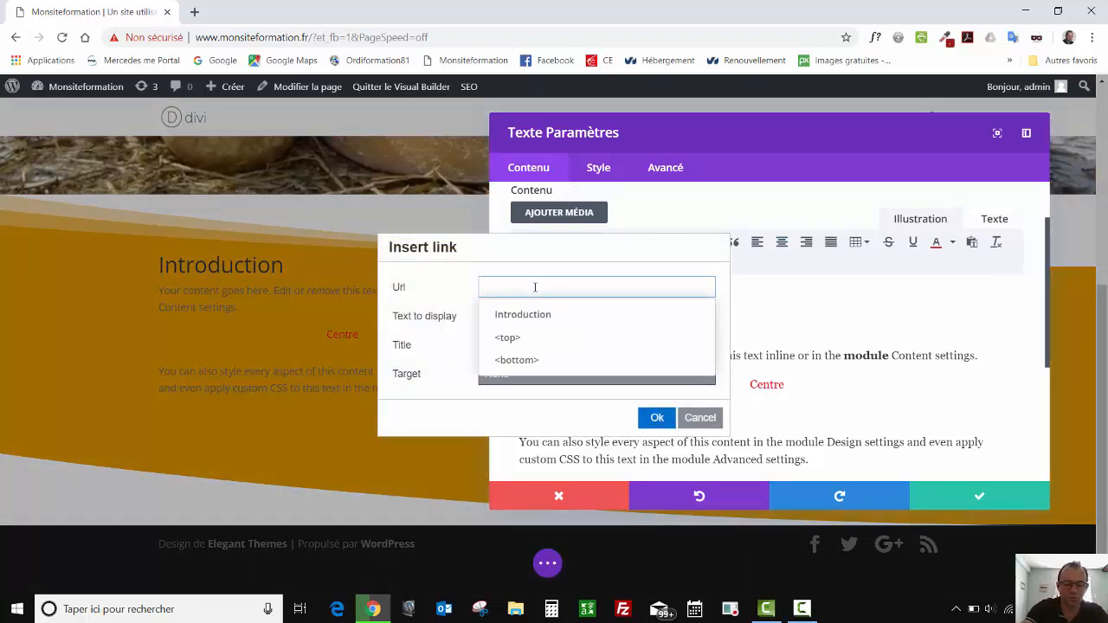
pyautogui.write('http:')
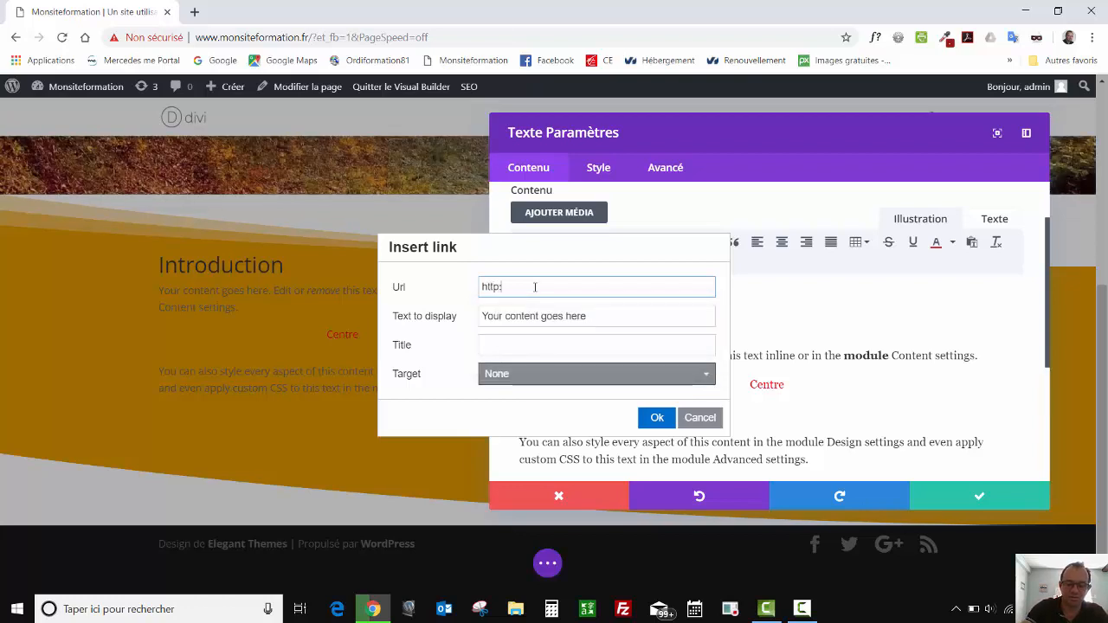
pyautogui.write('//www.google.f')
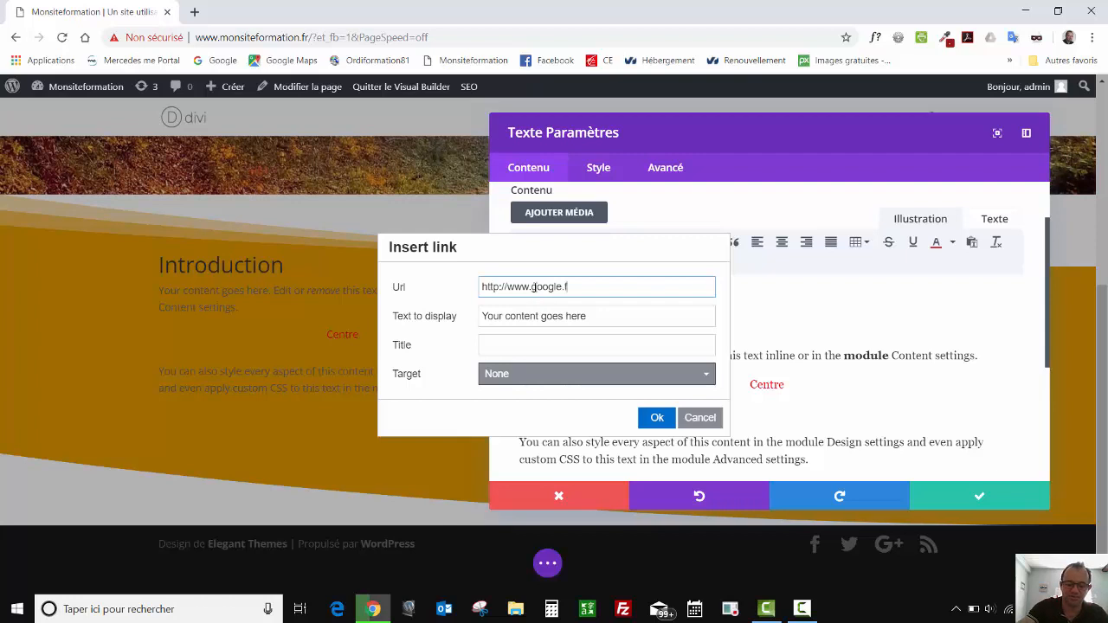
pyautogui.write('r')
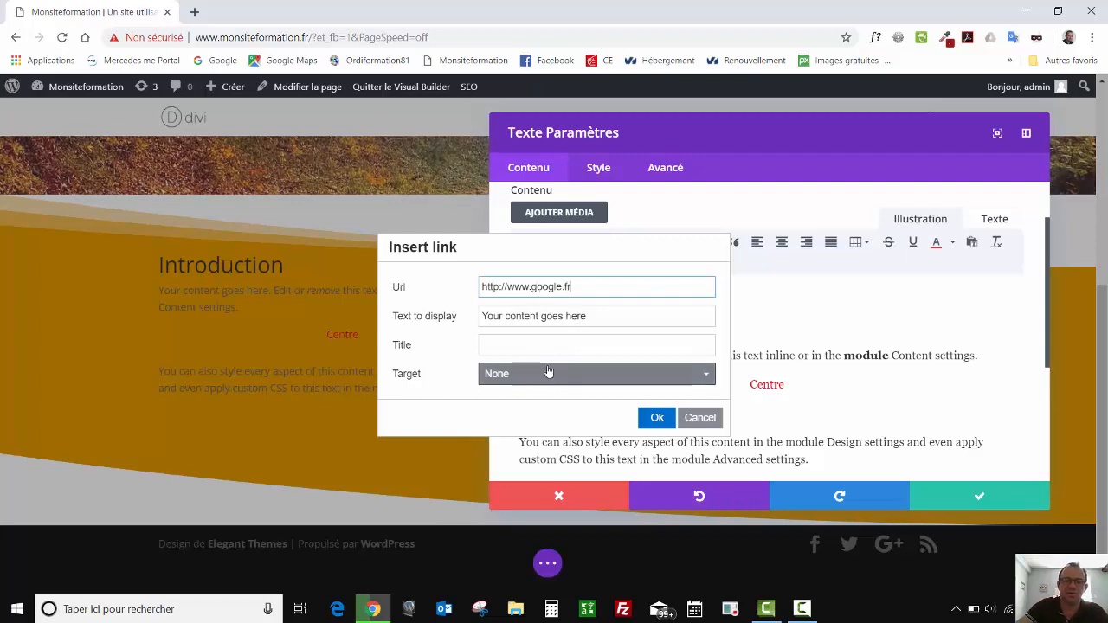
# Set the link target to New window and insert the link
pyautogui.click(495, 373)
pyautogui.click(519, 419)
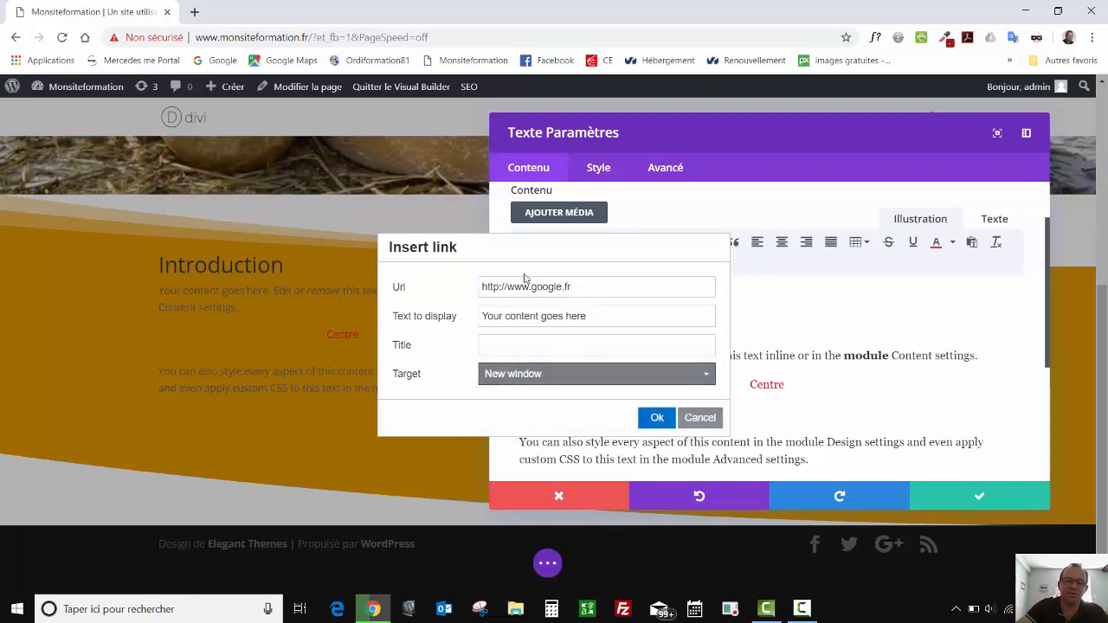
pyautogui.click(537, 381)
pyautogui.click(537, 381)
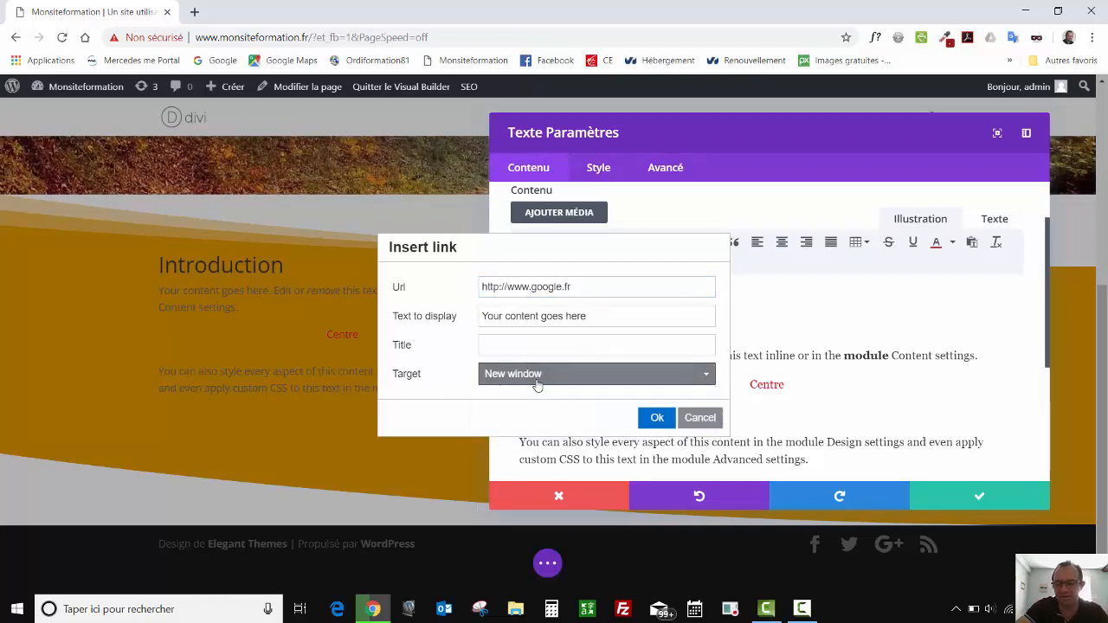
pyautogui.click(654, 418)
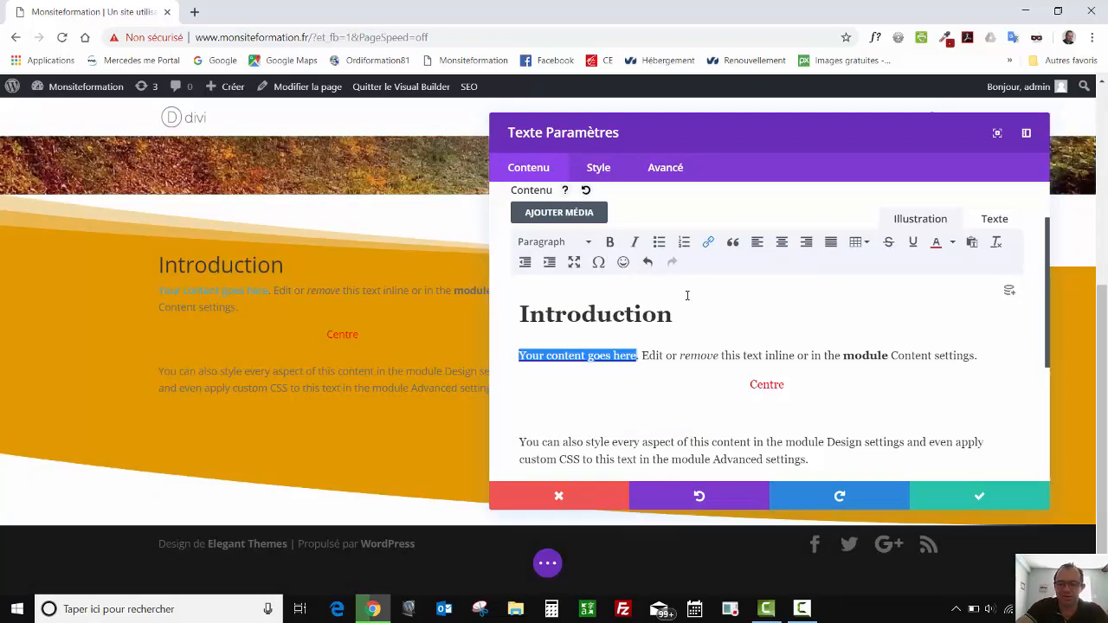
# Check the module's link options and give the text module a green #7cda24 background colour
pyautogui.scroll(-3, 688, 299)
pyautogui.scroll(4, 688, 306)
pyautogui.scroll(-3, 687, 308)
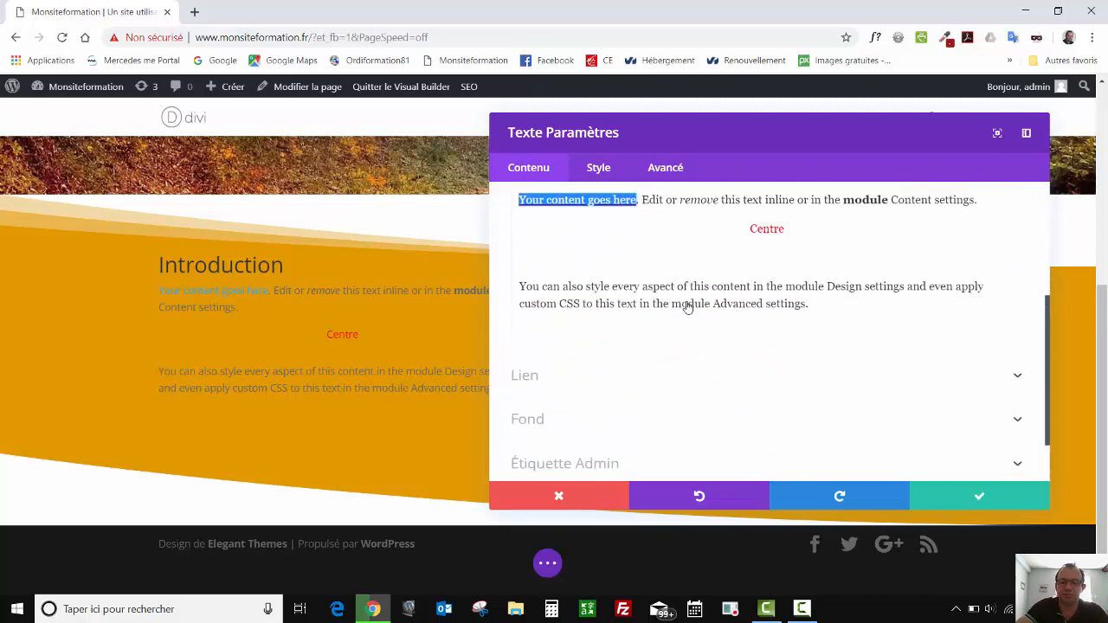
pyautogui.click(571, 312)
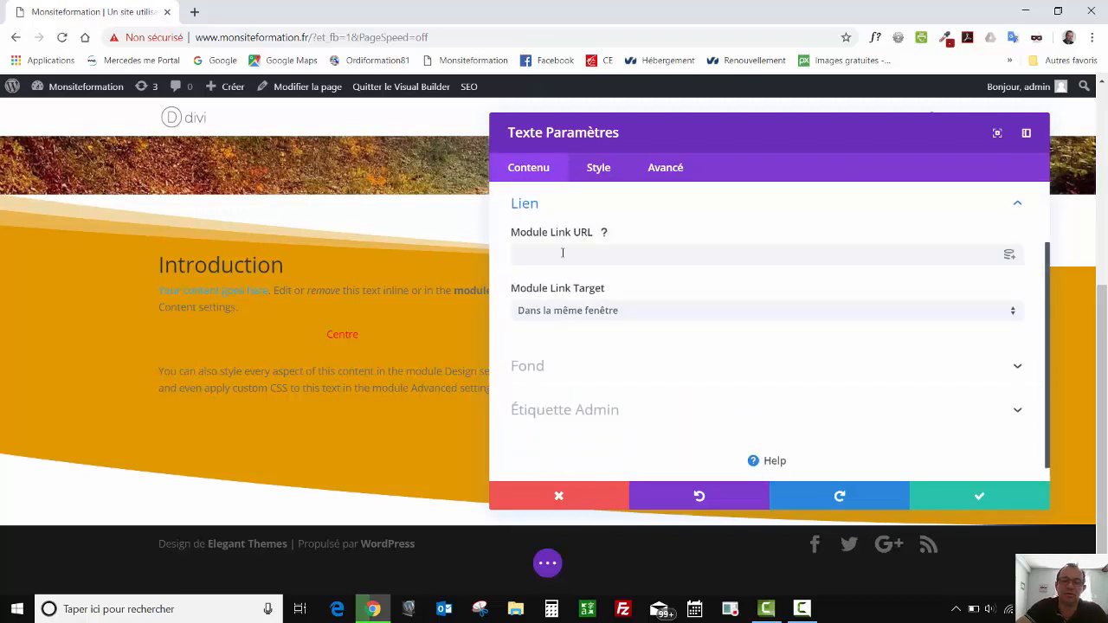
pyautogui.click(530, 204)
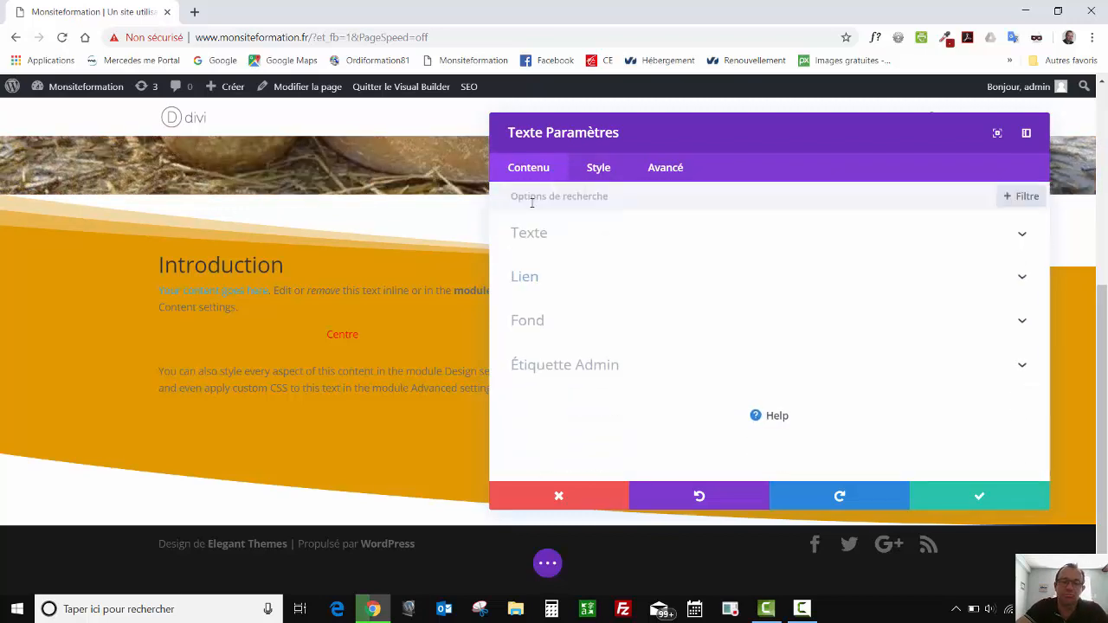
pyautogui.click(549, 329)
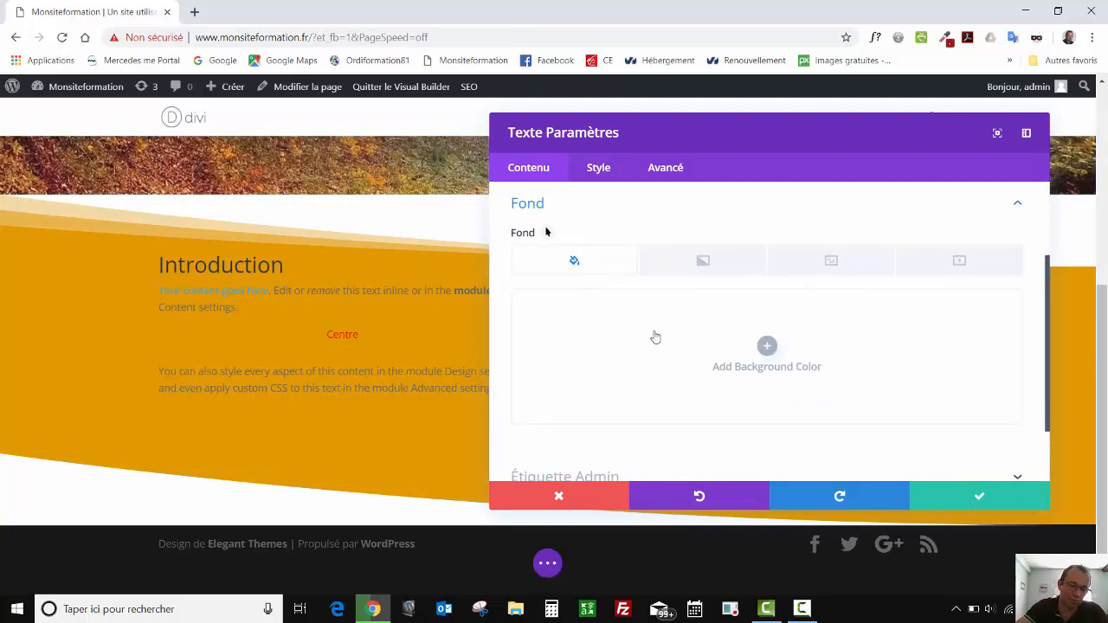
pyautogui.click(767, 347)
pyautogui.click(811, 428)
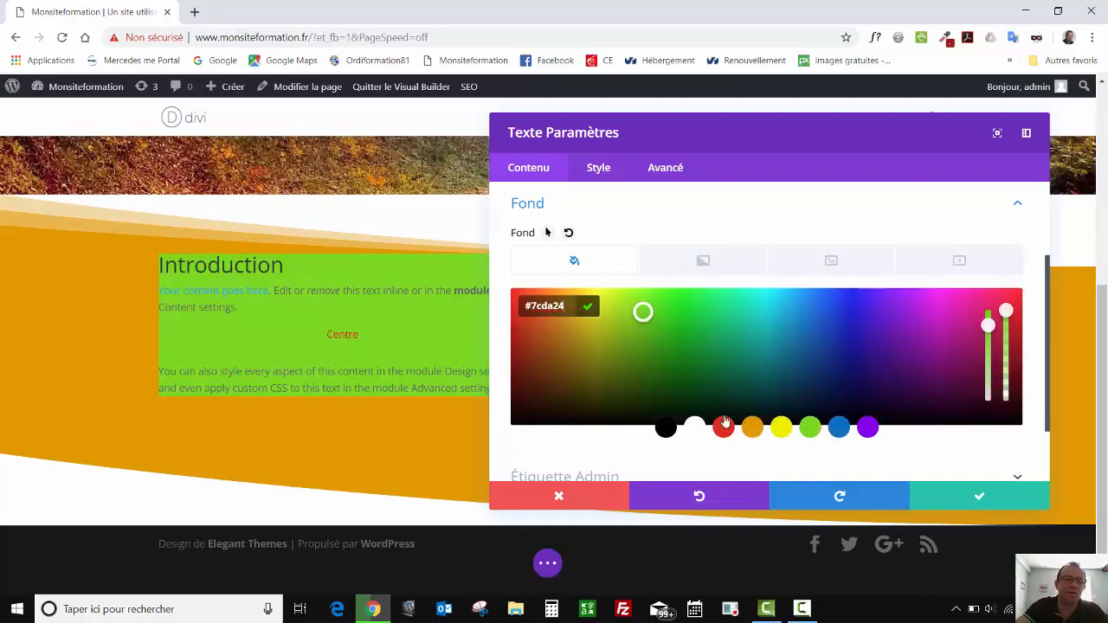
# Reposition the settings window clear of the module preview and open the Texte style options
pyautogui.moveTo(732, 133); pyautogui.dragTo(657, 142)
pyautogui.scroll(-1, 668, 420)
pyautogui.scroll(3, 667, 421)
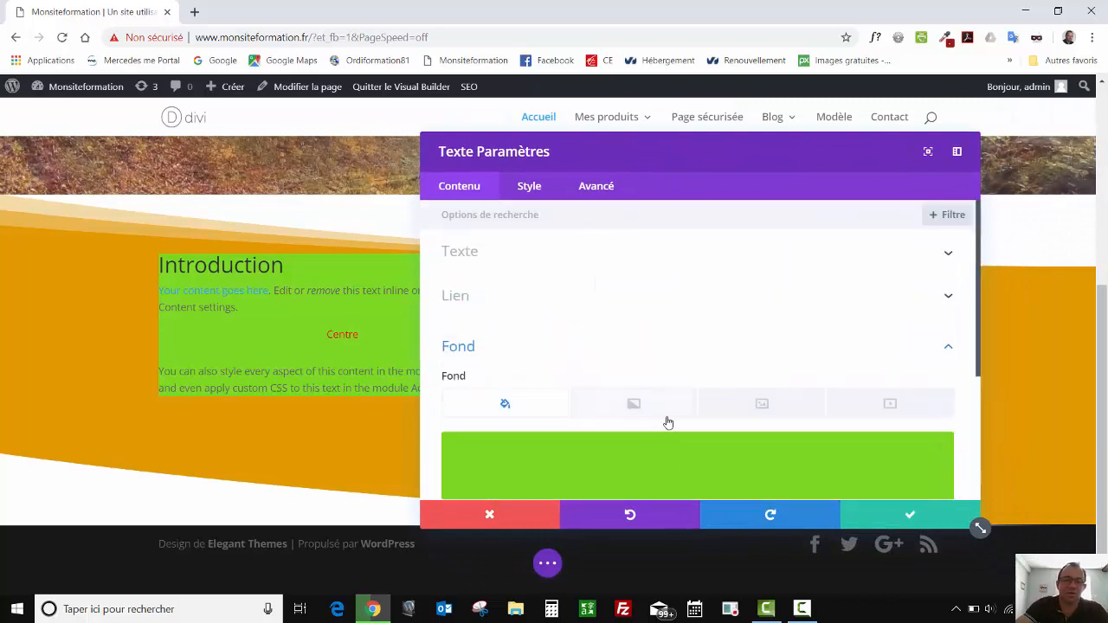
pyautogui.scroll(-5, 668, 390)
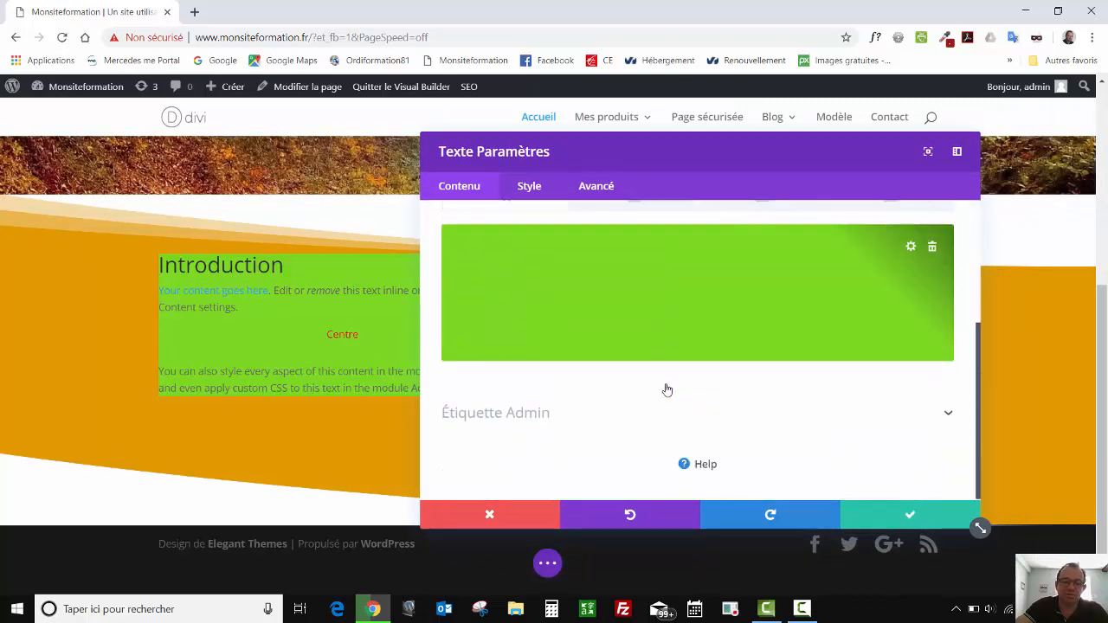
pyautogui.scroll(5, 668, 390)
pyautogui.click(531, 186)
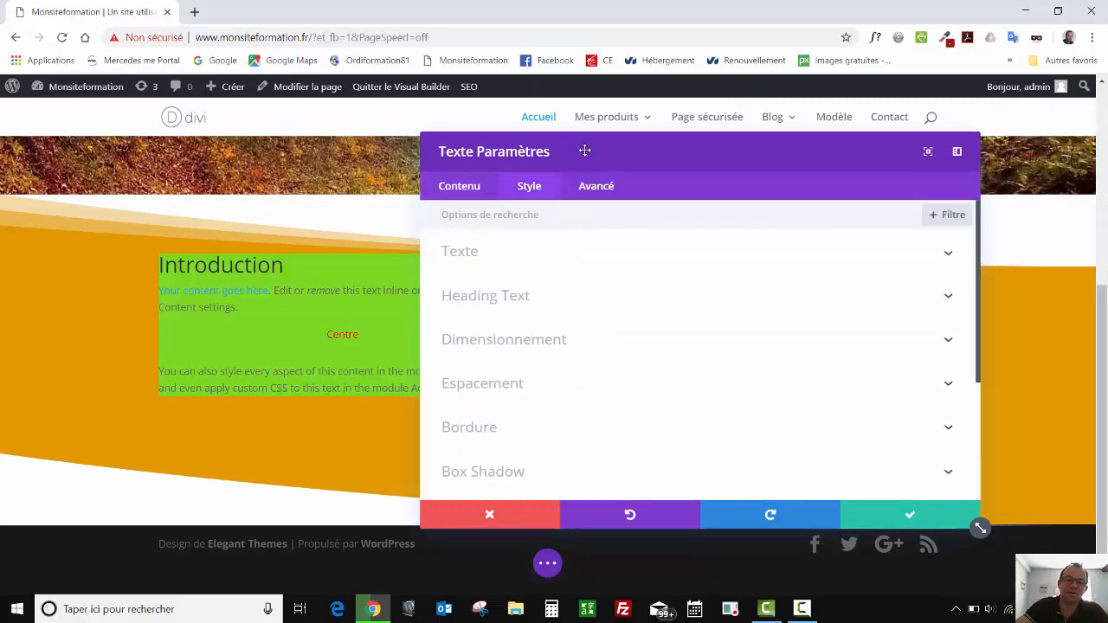
pyautogui.moveTo(586, 150); pyautogui.dragTo(670, 120)
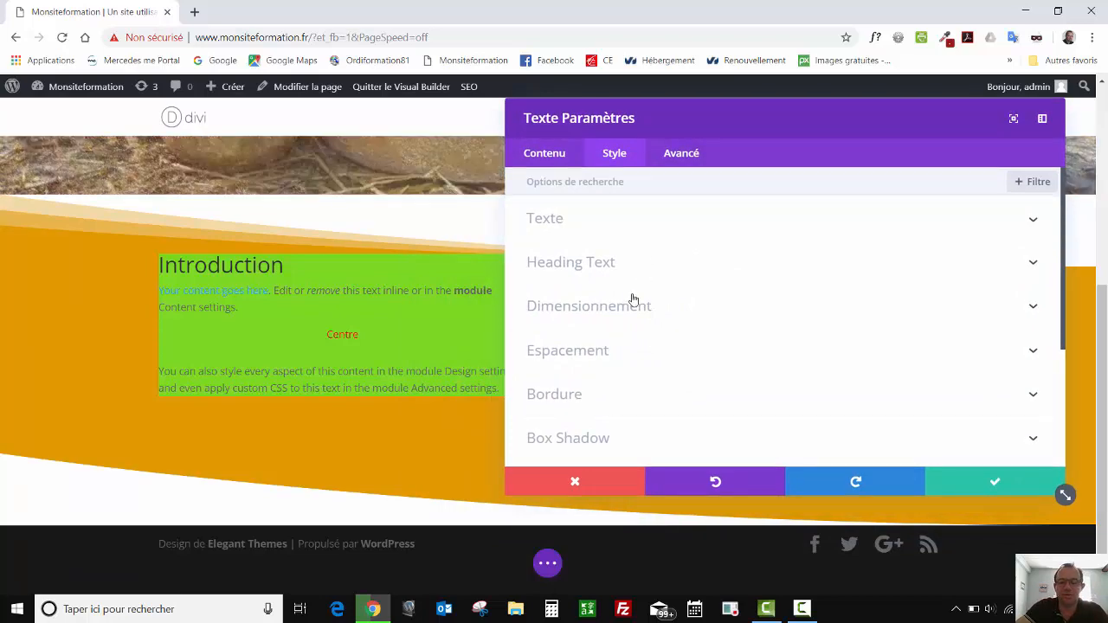
pyautogui.click(583, 220)
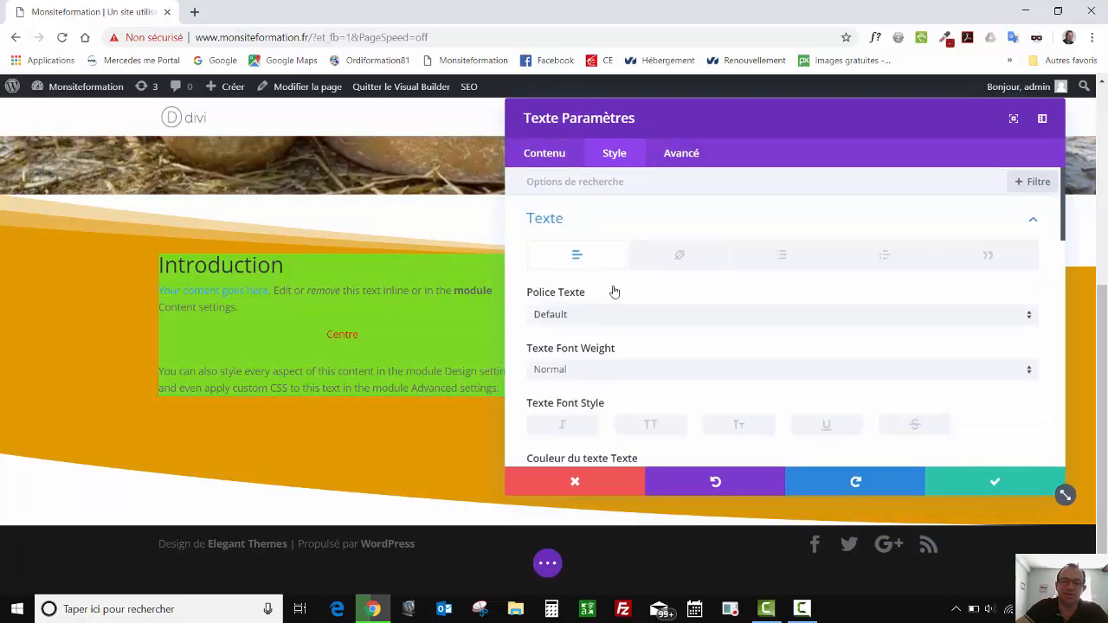
# Try the Arial and Allan fonts on the module's body text, and restore the Default font
pyautogui.scroll(-1, 614, 292)
pyautogui.click(564, 242)
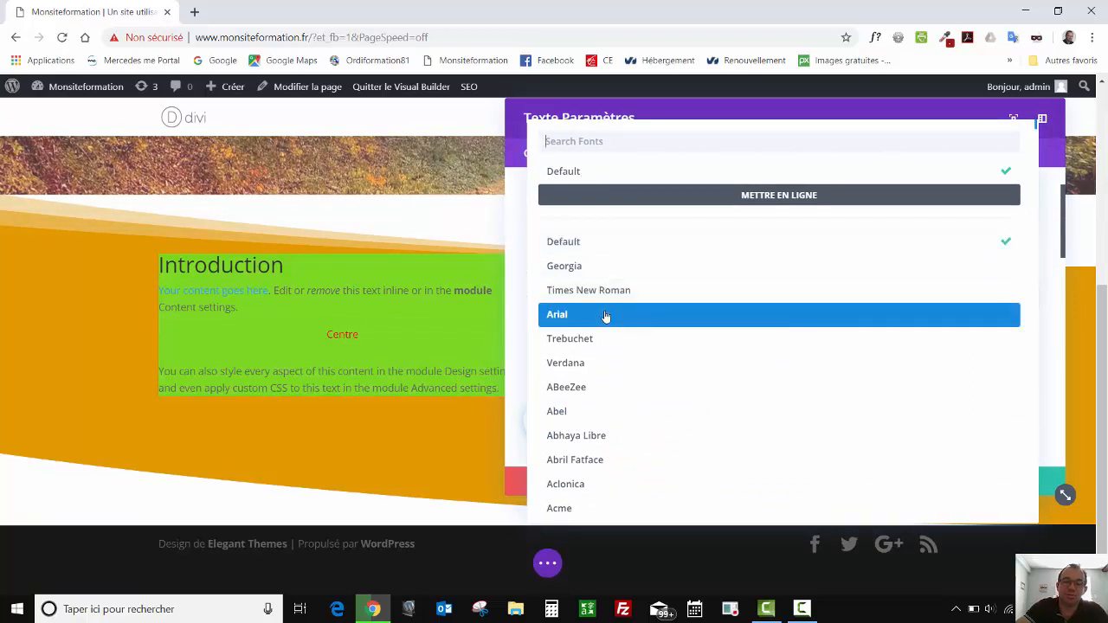
pyautogui.click(607, 316)
pyautogui.click(587, 251)
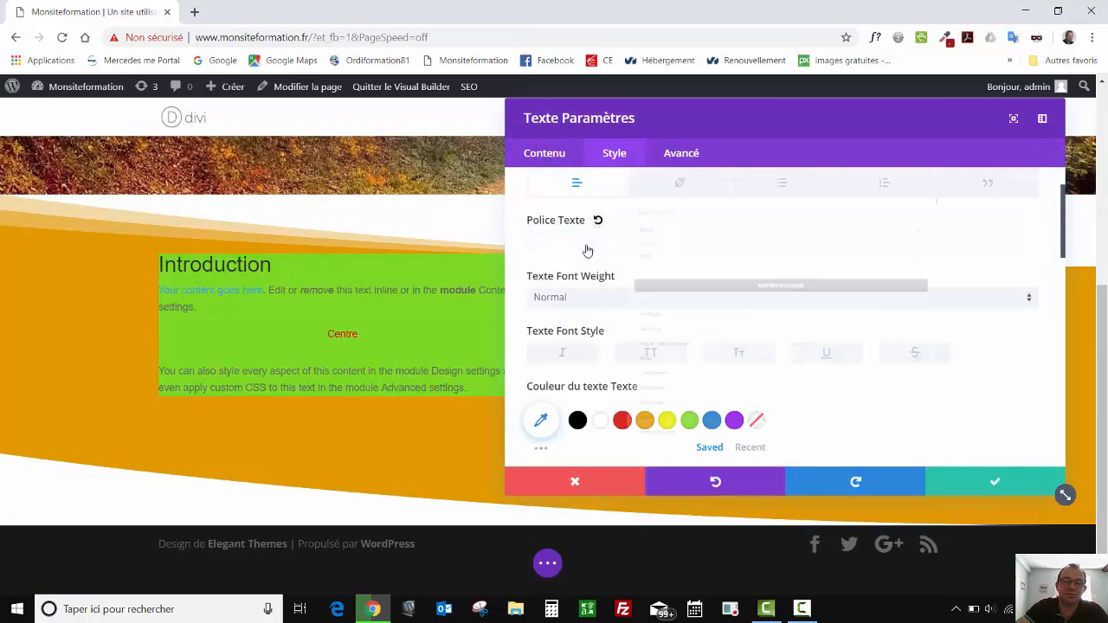
pyautogui.scroll(-3, 597, 406)
pyautogui.scroll(-3, 597, 407)
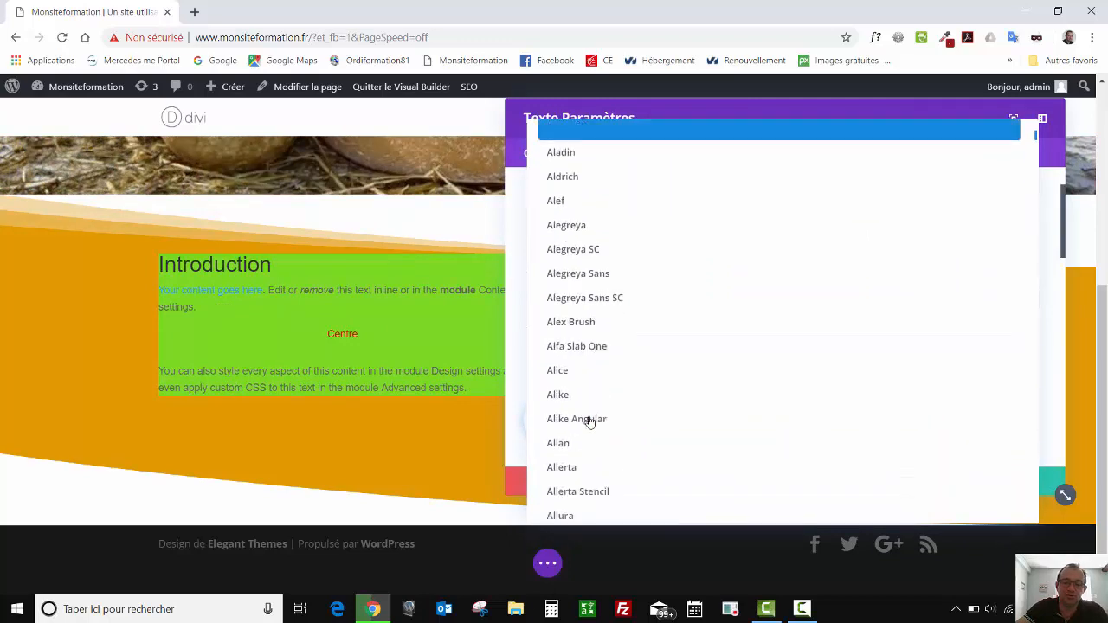
pyautogui.click(585, 428)
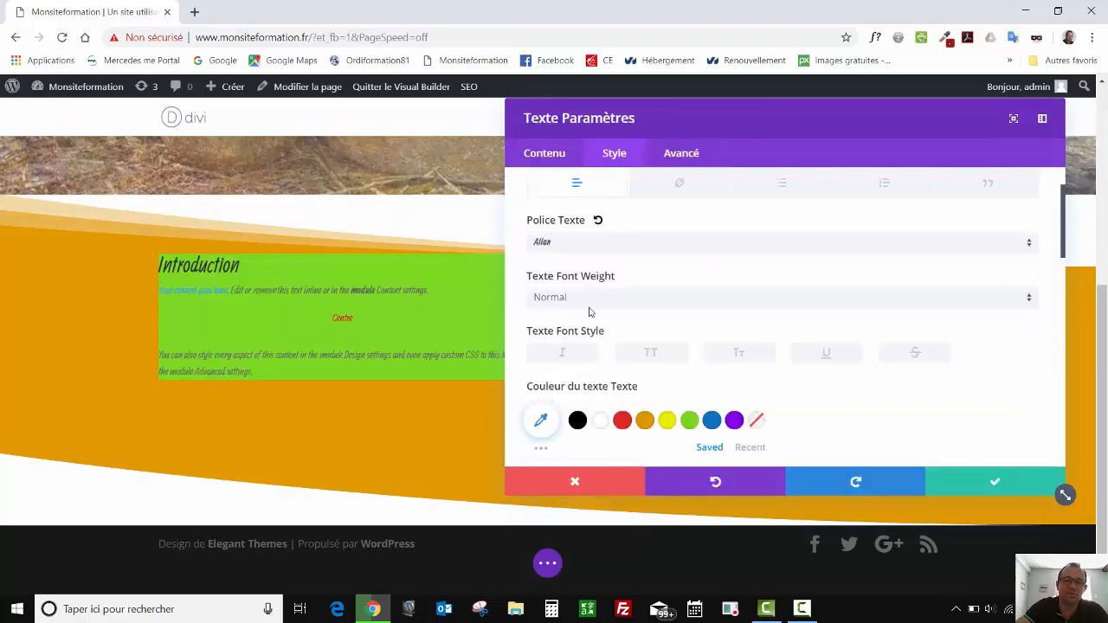
pyautogui.click(589, 246)
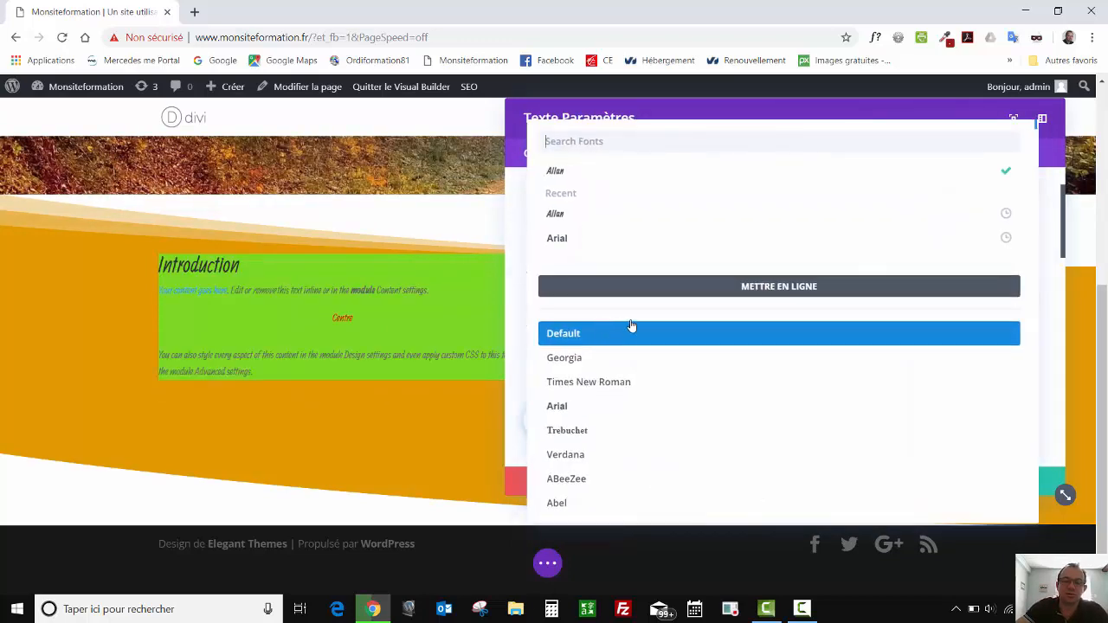
pyautogui.click(633, 329)
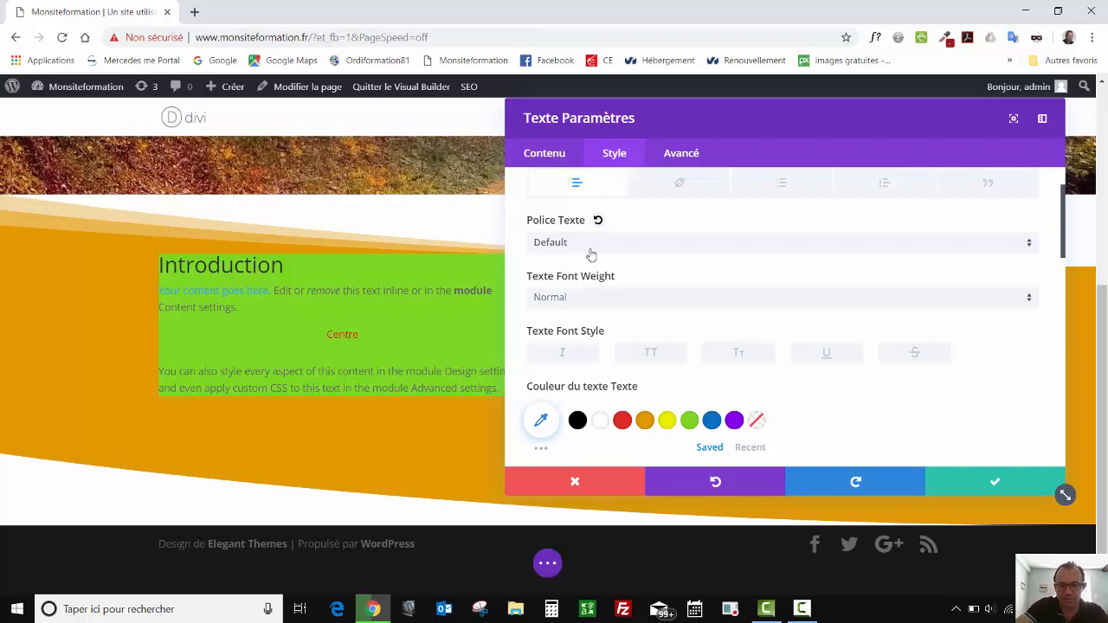
# Try a body text size of 19px and reset the size to its default
pyautogui.scroll(-2, 607, 370)
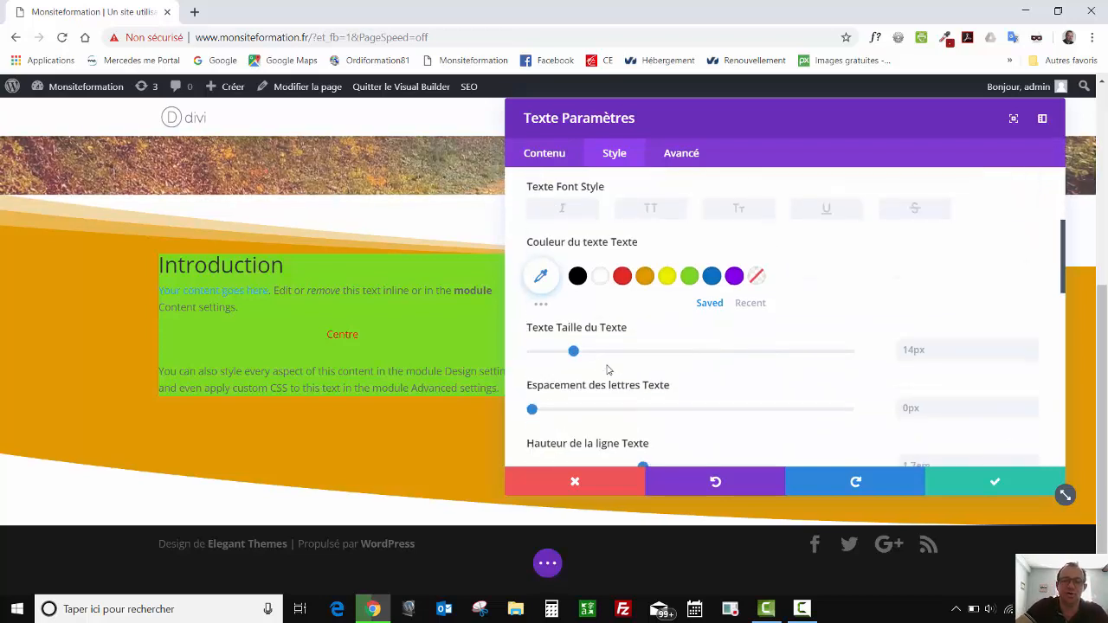
pyautogui.scroll(-1, 645, 186)
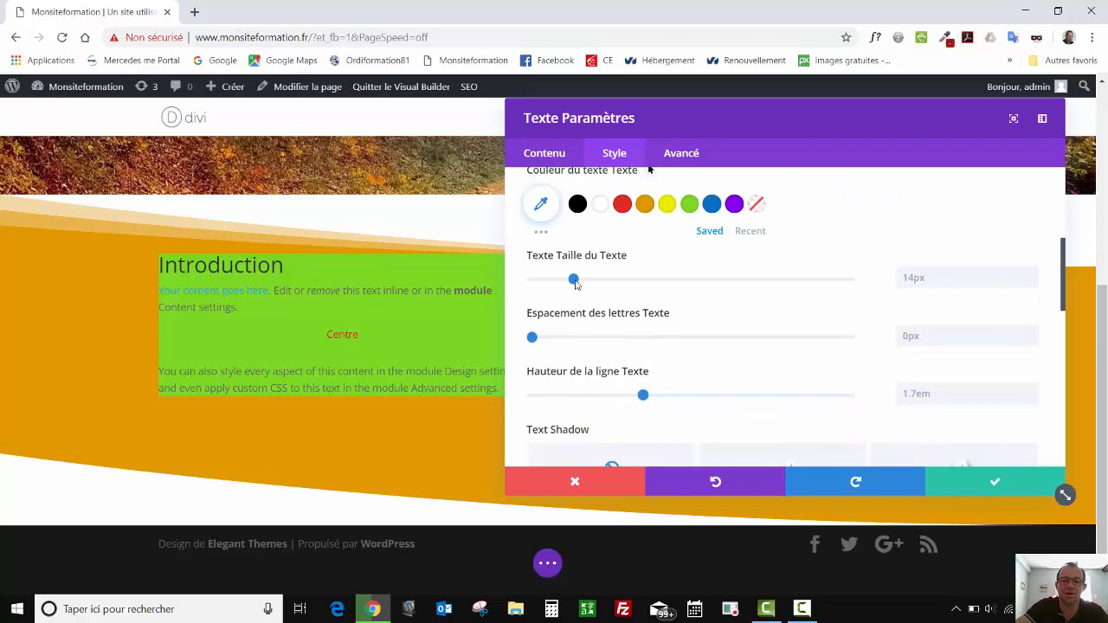
pyautogui.moveTo(574, 279)
pyautogui.mouseDown()
pyautogui.moveTo(617, 283)
pyautogui.moveTo(589, 279)
pyautogui.mouseUp()
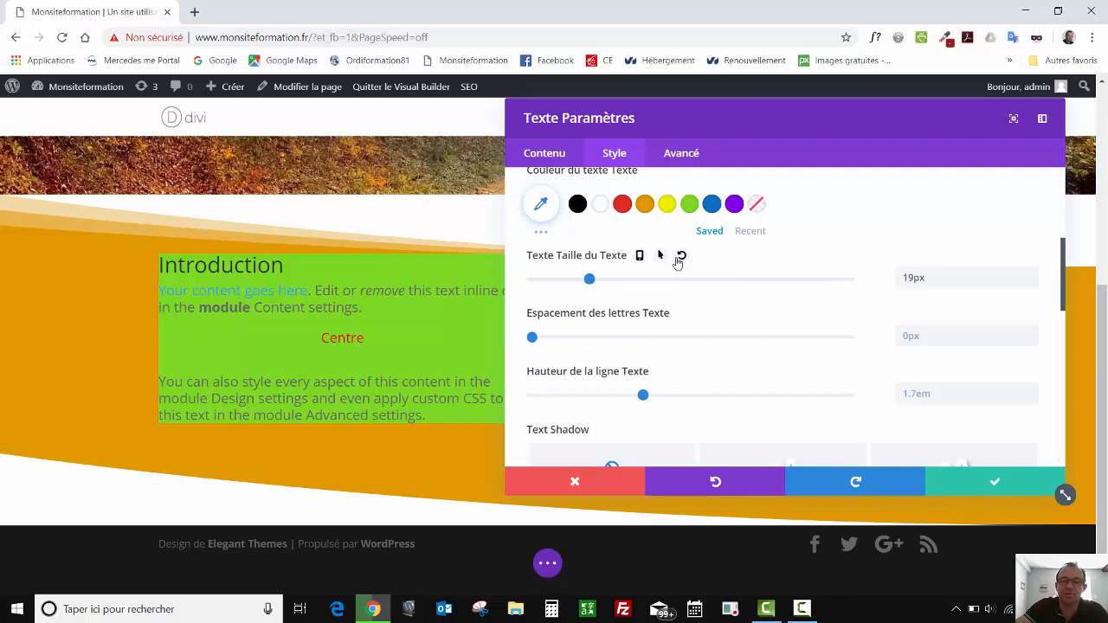
pyautogui.click(682, 258)
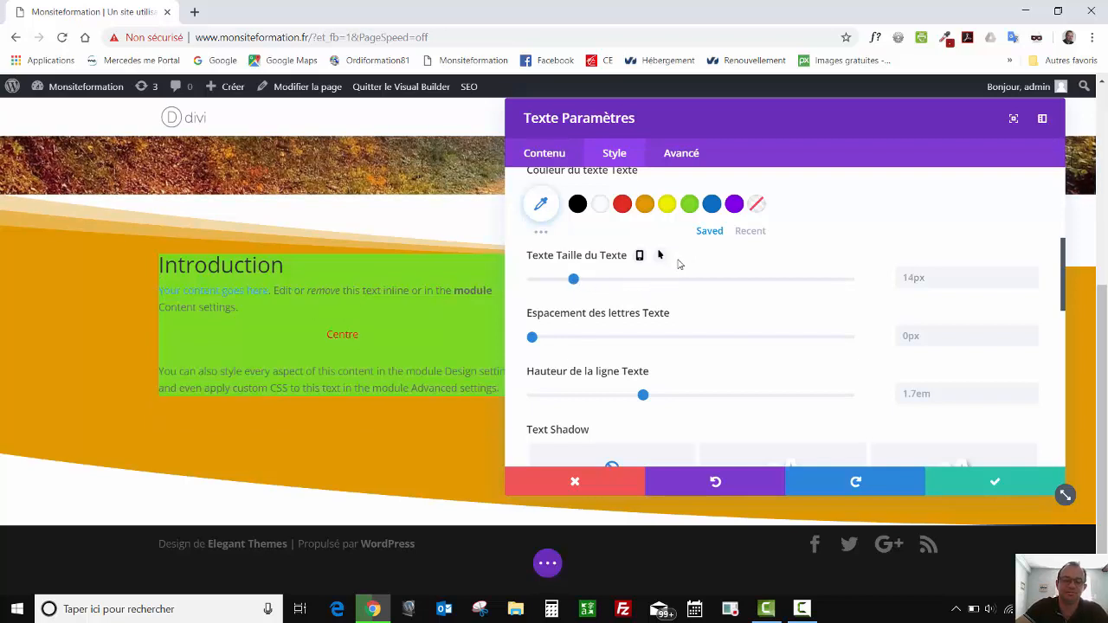
# Apply the first text shadow preset to the module's body text and look over the remaining text options
pyautogui.scroll(-3, 679, 264)
pyautogui.click(784, 253)
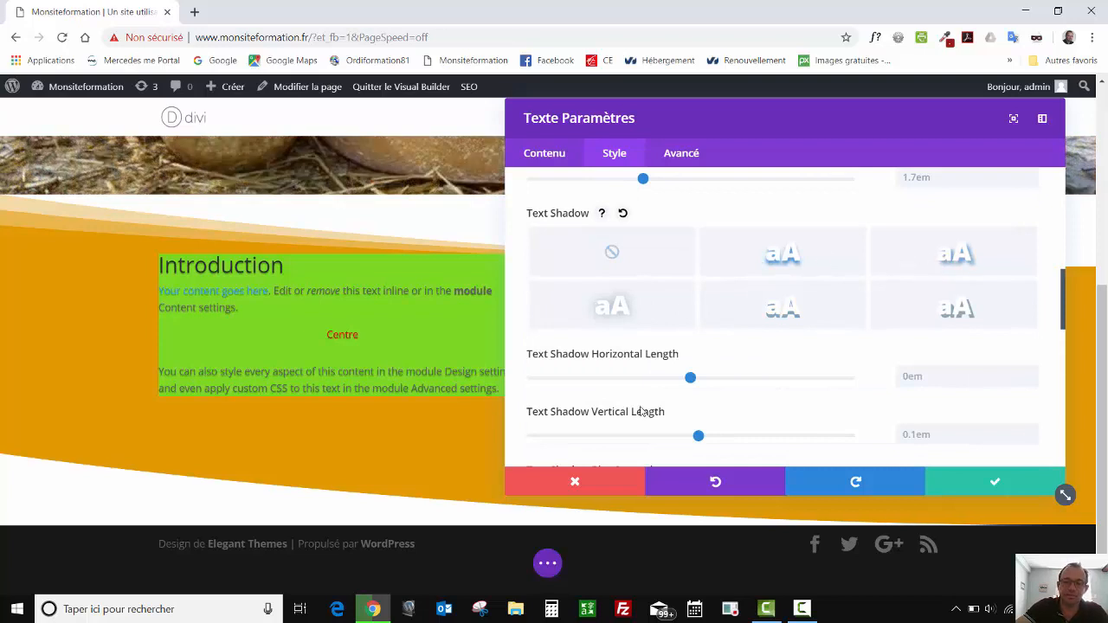
pyautogui.scroll(-3, 693, 329)
pyautogui.scroll(-4, 611, 341)
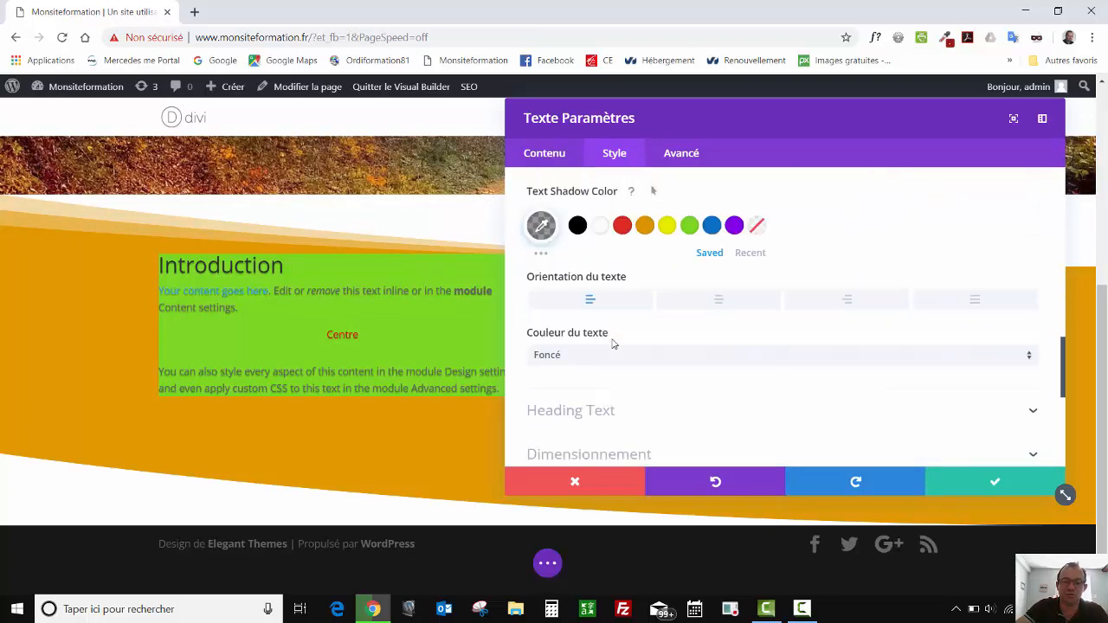
# Set the H1 heading's text size to 50px in the heading text style options
pyautogui.click(608, 246)
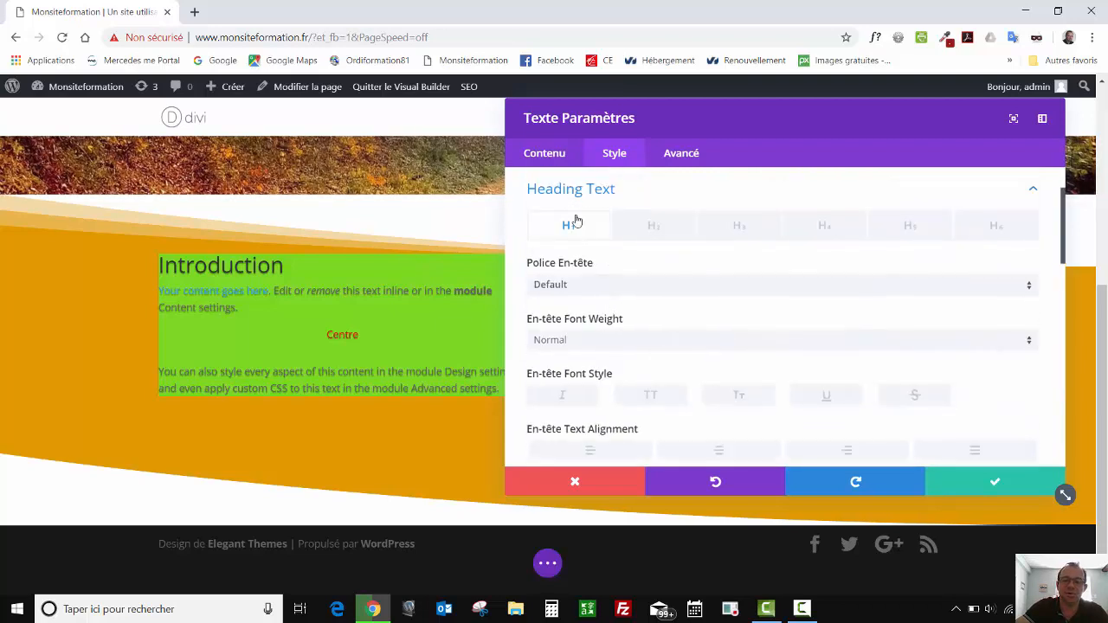
pyautogui.scroll(-5, 596, 282)
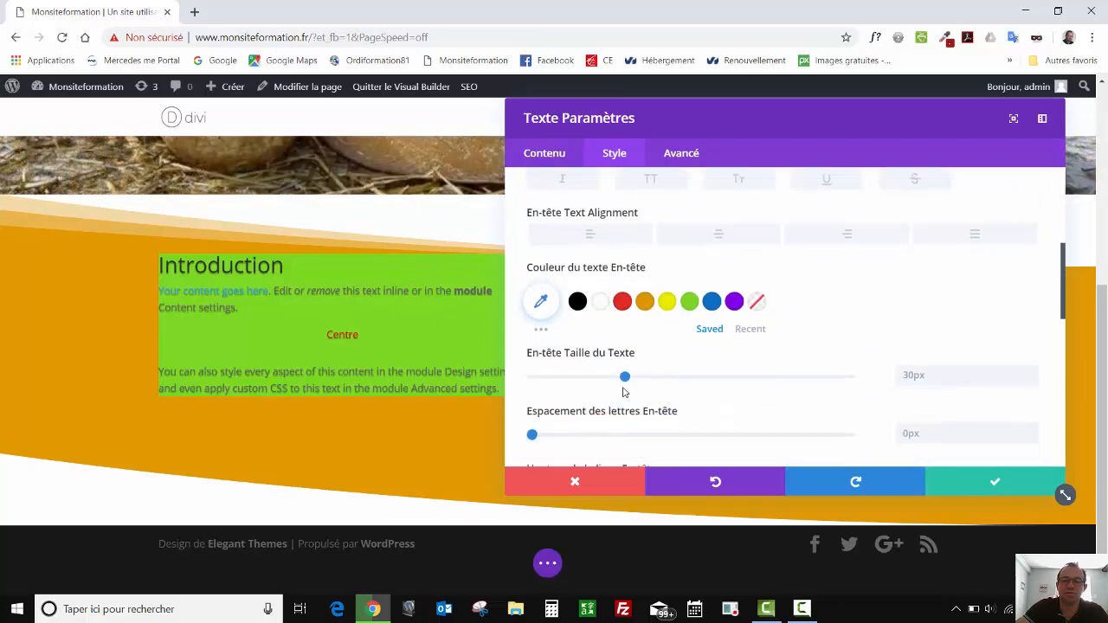
pyautogui.moveTo(629, 381); pyautogui.dragTo(690, 380)
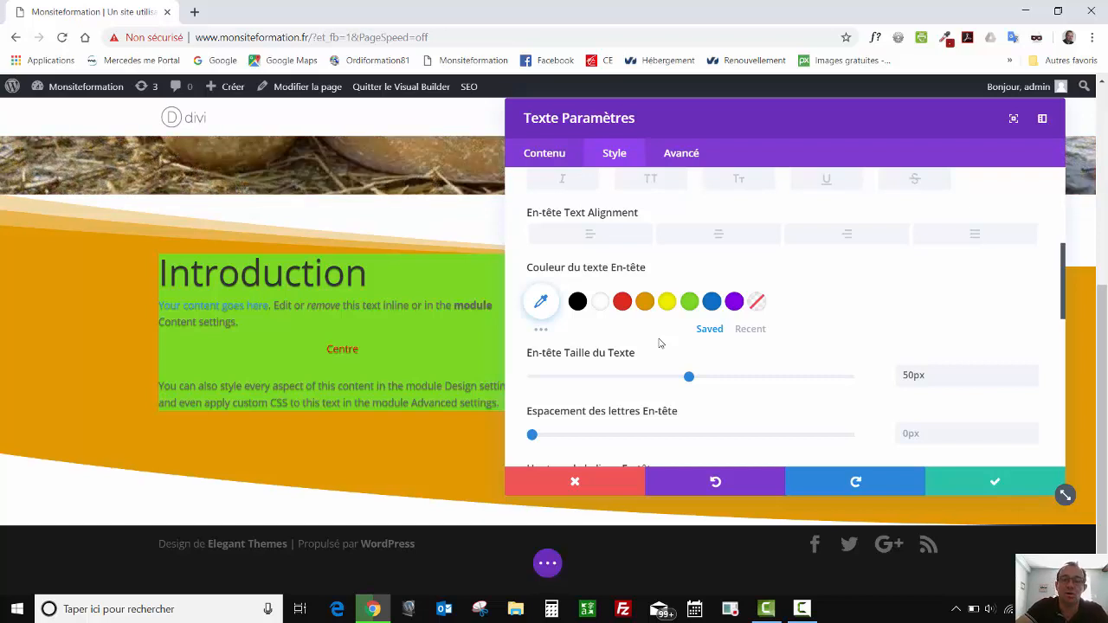
# Set the module's width to 94% and its alignment to centred in the sizing options
pyautogui.scroll(-5, 660, 344)
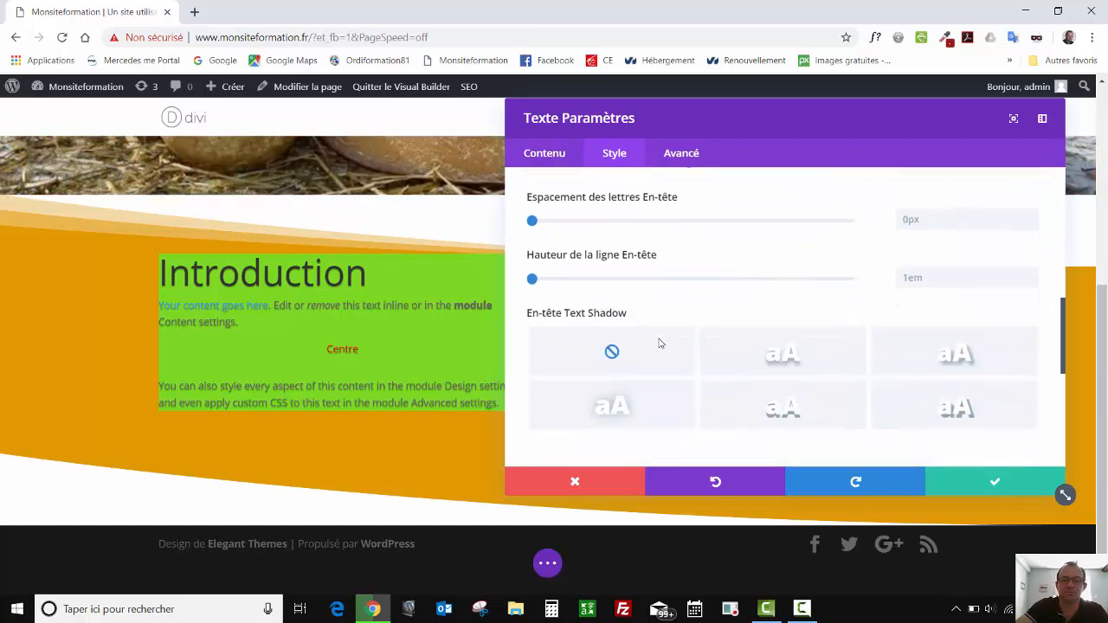
pyautogui.scroll(-3, 660, 344)
pyautogui.scroll(1, 632, 329)
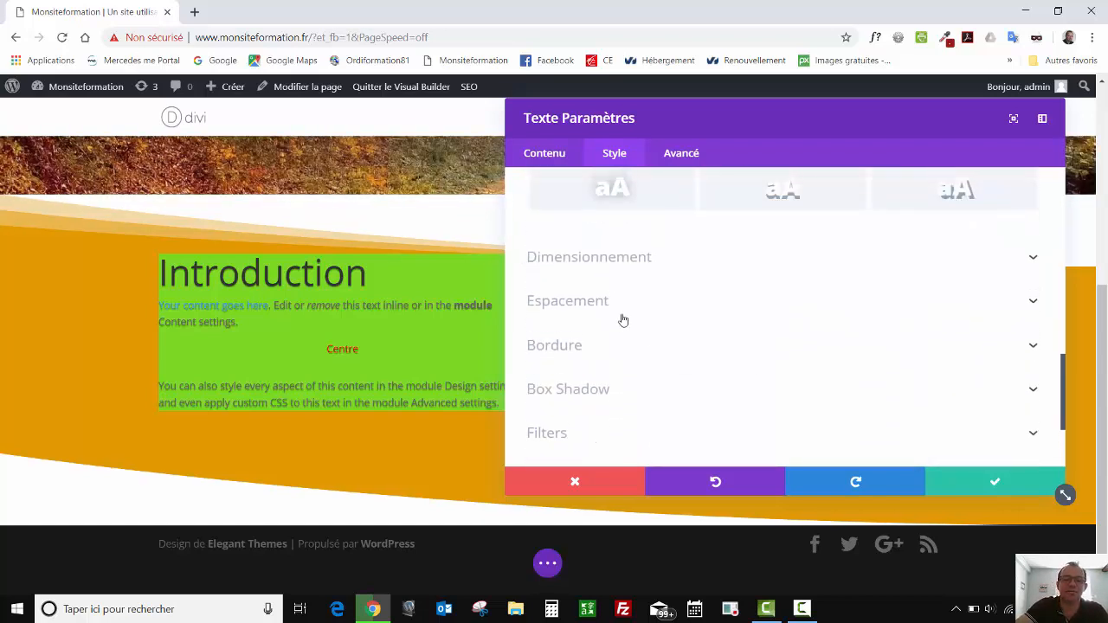
pyautogui.click(597, 270)
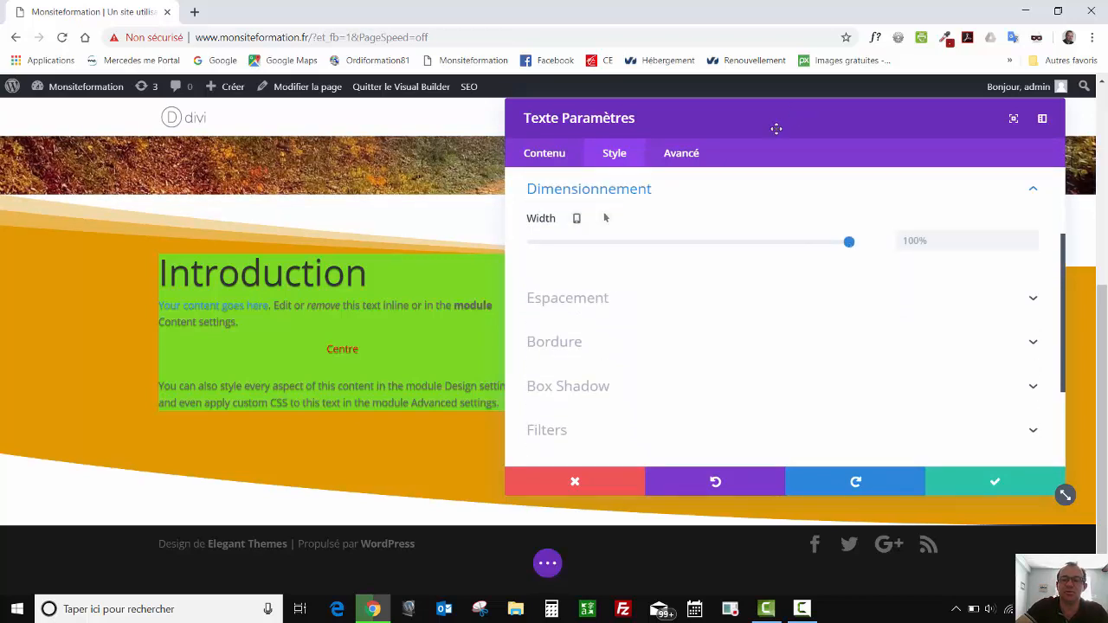
pyautogui.moveTo(780, 105); pyautogui.dragTo(878, 102)
pyautogui.moveTo(946, 242)
pyautogui.mouseDown()
pyautogui.moveTo(782, 241)
pyautogui.moveTo(1000, 235)
pyautogui.moveTo(928, 241)
pyautogui.mouseUp()
pyautogui.click(895, 299)
# Try a top margin of 14px on the module, and set the top margin to 0px
pyautogui.scroll(-1, 762, 346)
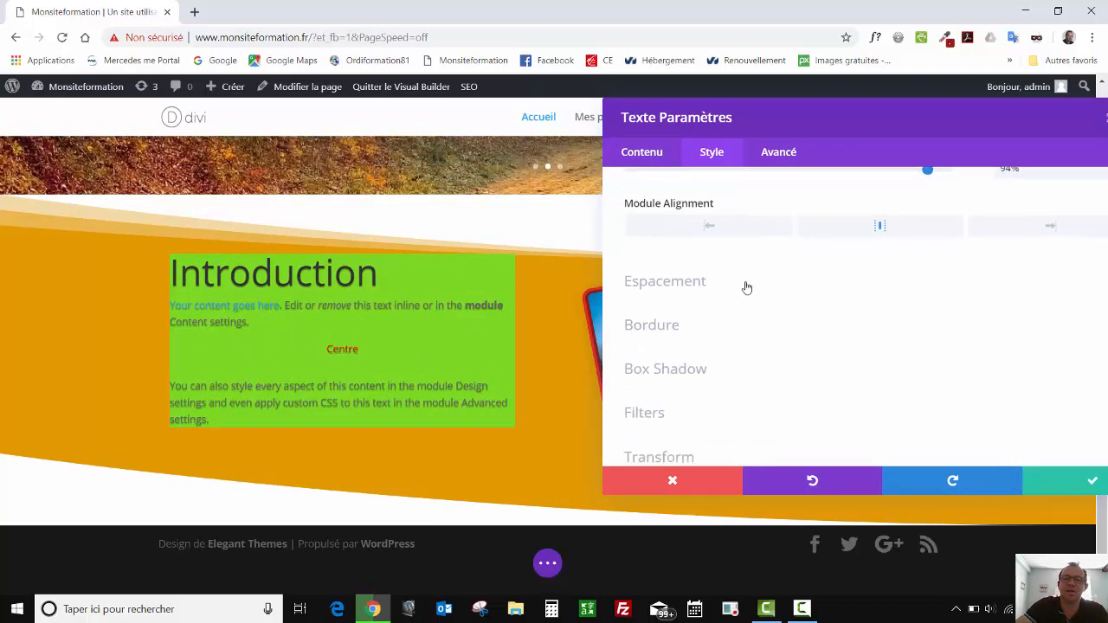
pyautogui.click(744, 284)
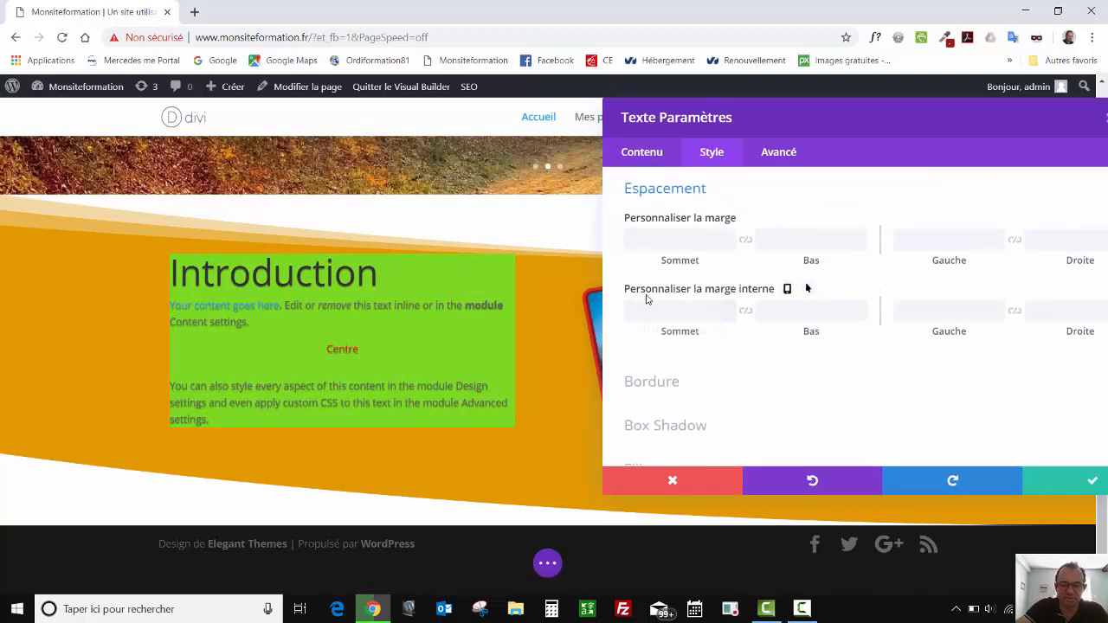
pyautogui.click(659, 239)
pyautogui.moveTo(645, 260); pyautogui.dragTo(607, 278)
pyautogui.moveTo(667, 249); pyautogui.dragTo(574, 247)
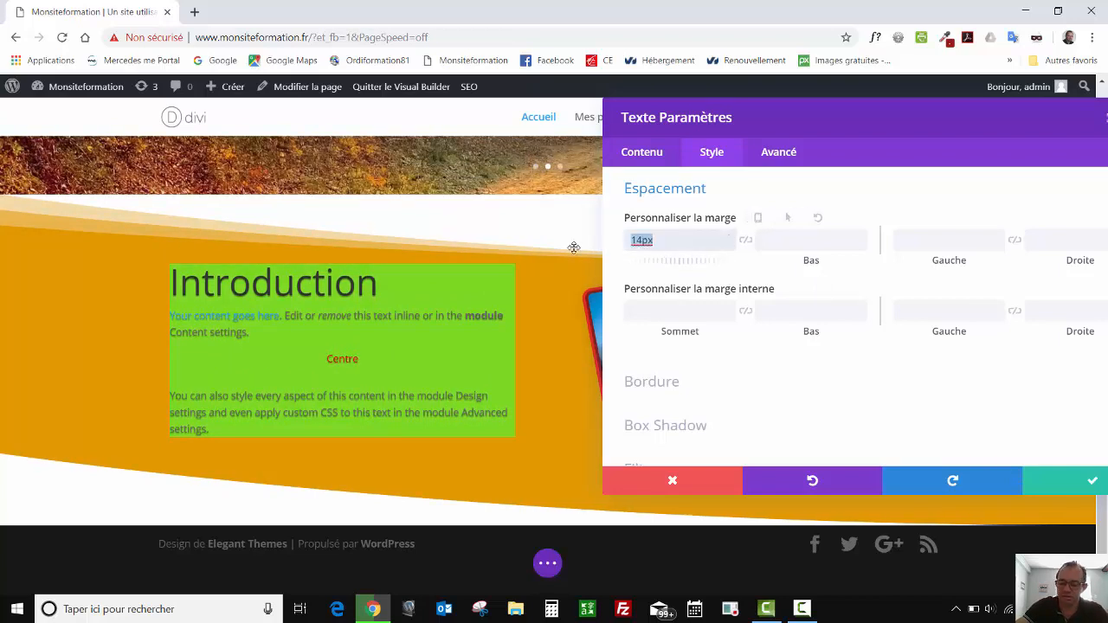
pyautogui.write('0px')
# Set the module's inner padding to 10px on all four sides
pyautogui.click(675, 310)
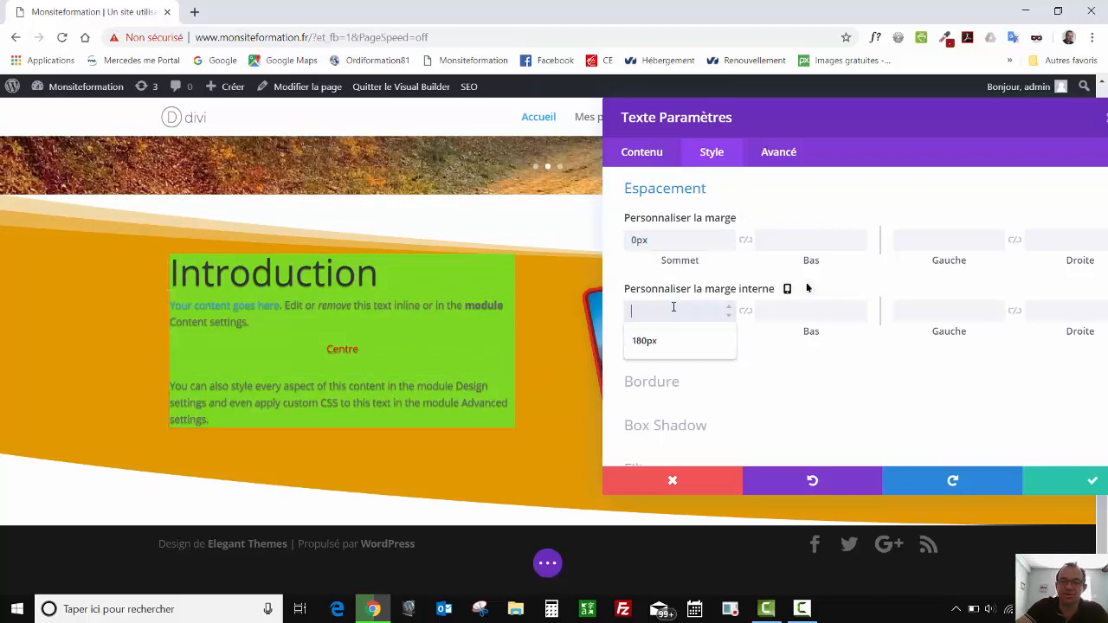
pyautogui.write('10')
pyautogui.press('Tab')
pyautogui.write('10')
pyautogui.press('Tab')
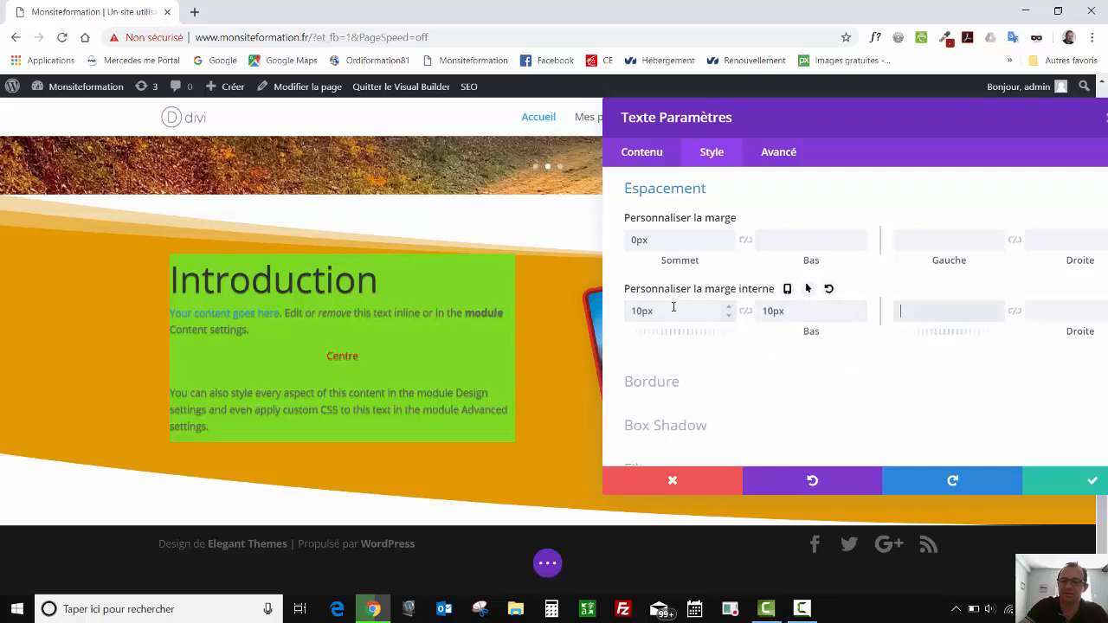
pyautogui.write('10')
pyautogui.press('Tab')
pyautogui.write('10')
pyautogui.scroll(-3, 673, 307)
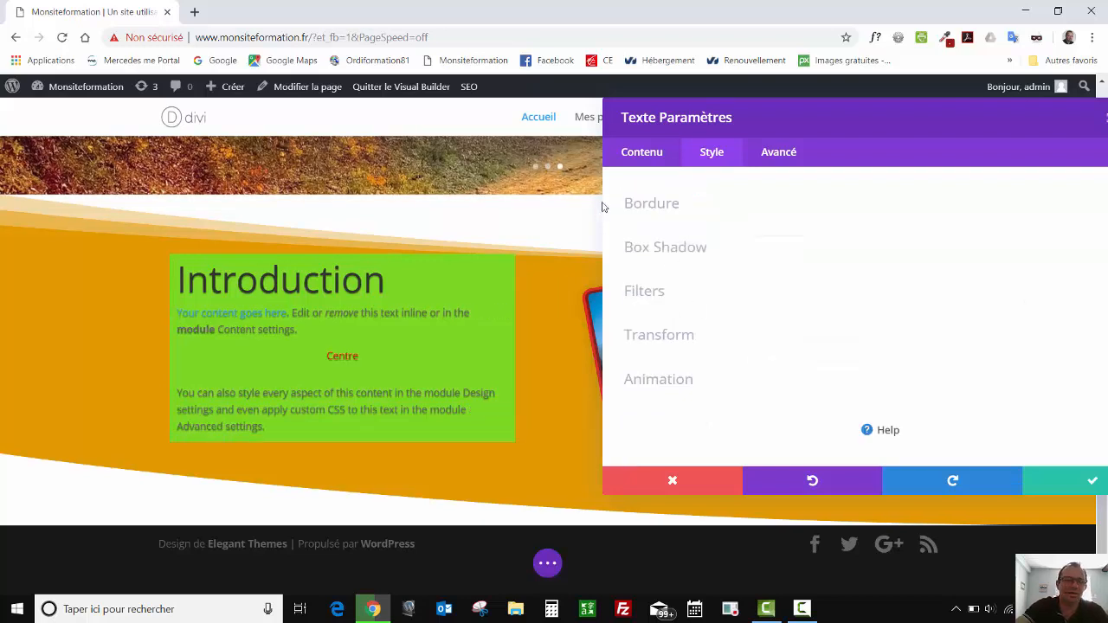
pyautogui.scroll(3, 680, 272)
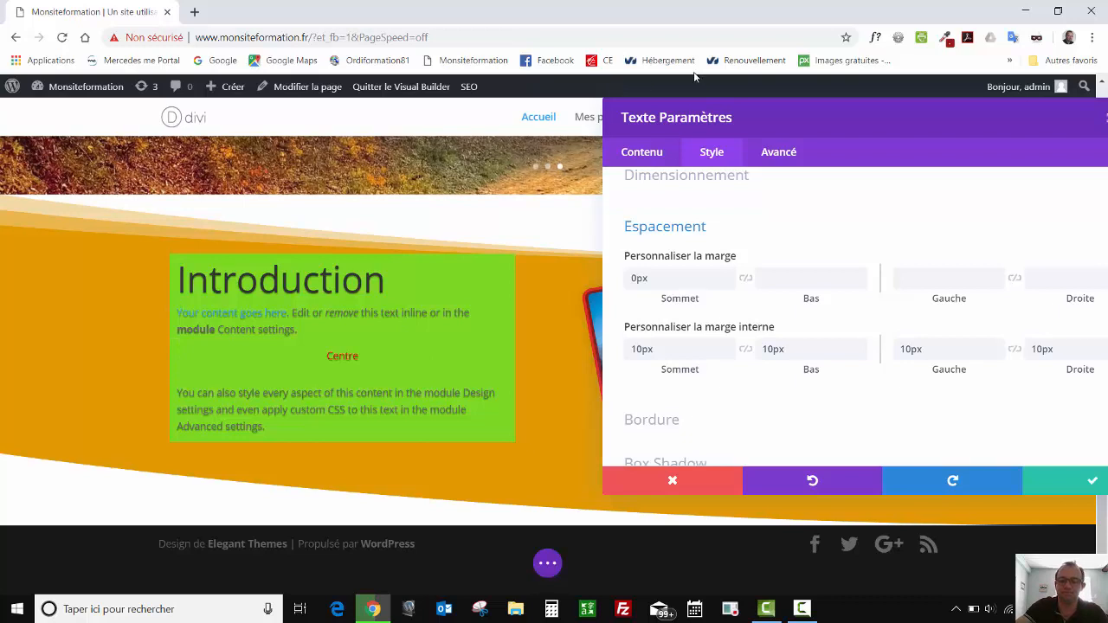
# Round all four corners of the module by 15px in the border options
pyautogui.scroll(-3, 680, 303)
pyautogui.click(661, 270)
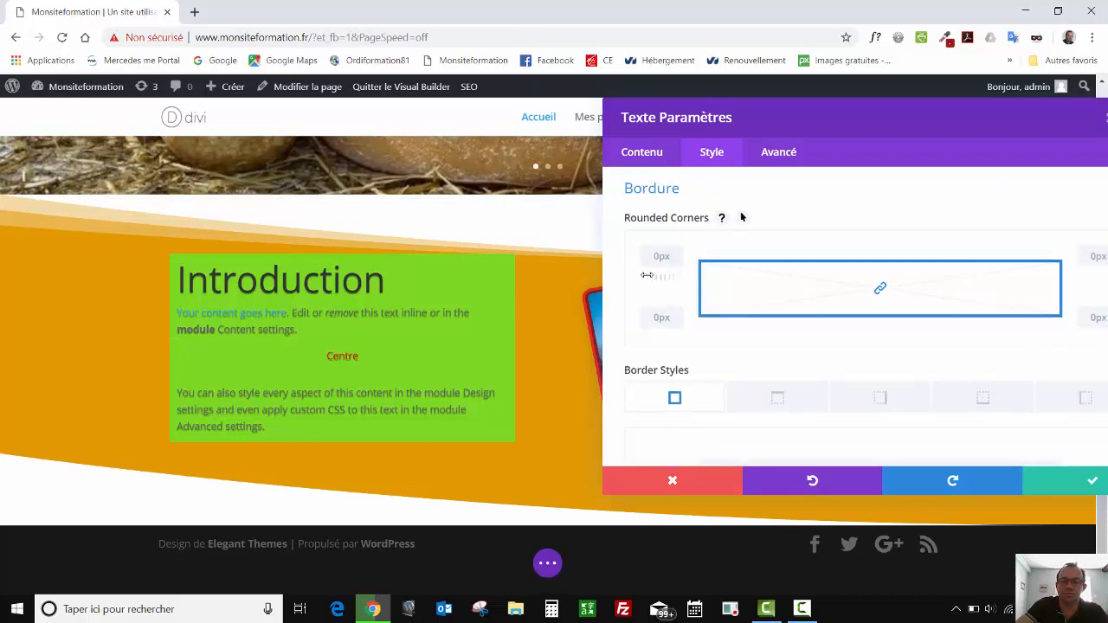
pyautogui.click(658, 277)
pyautogui.write('15')
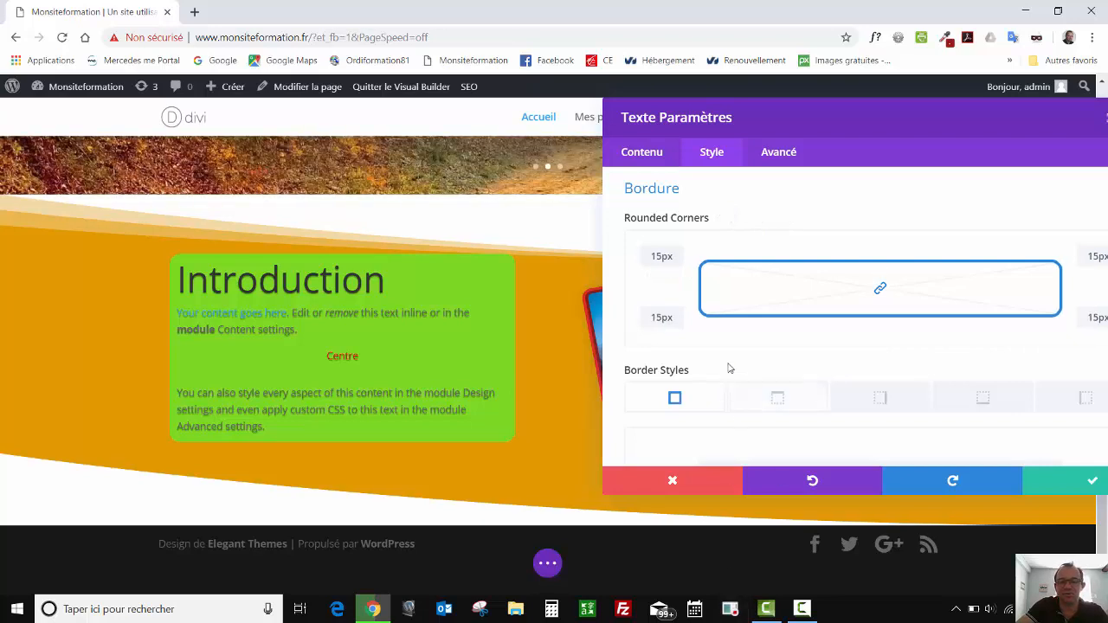
# Give the module a red border (#e02b20) with a width of 9px, trying orange first
pyautogui.scroll(-5, 728, 359)
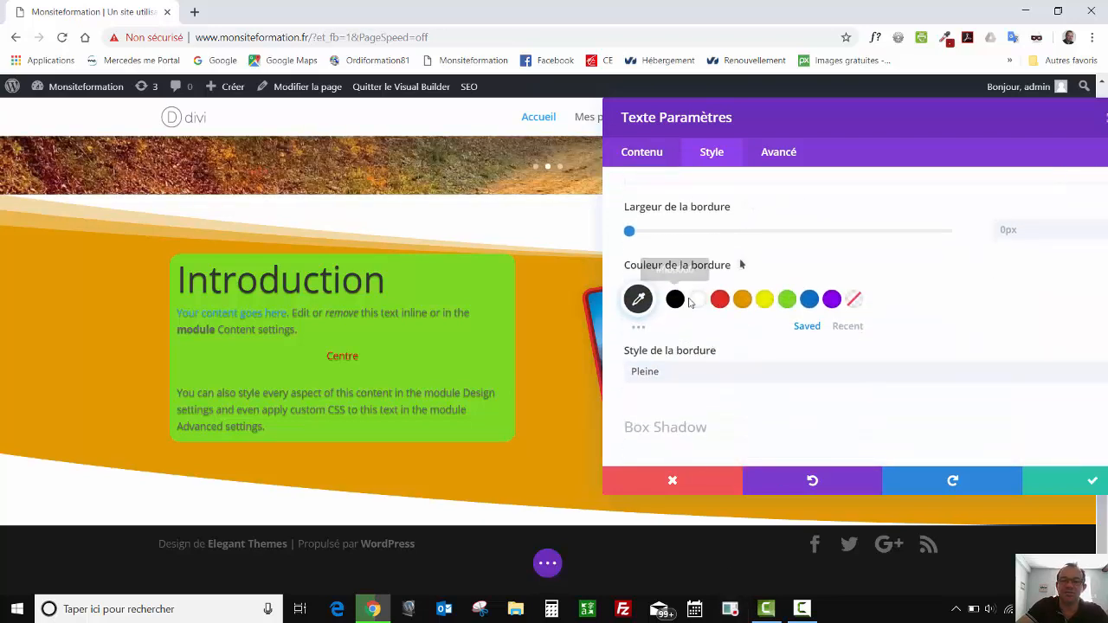
pyautogui.click(742, 298)
pyautogui.moveTo(650, 237); pyautogui.dragTo(681, 241)
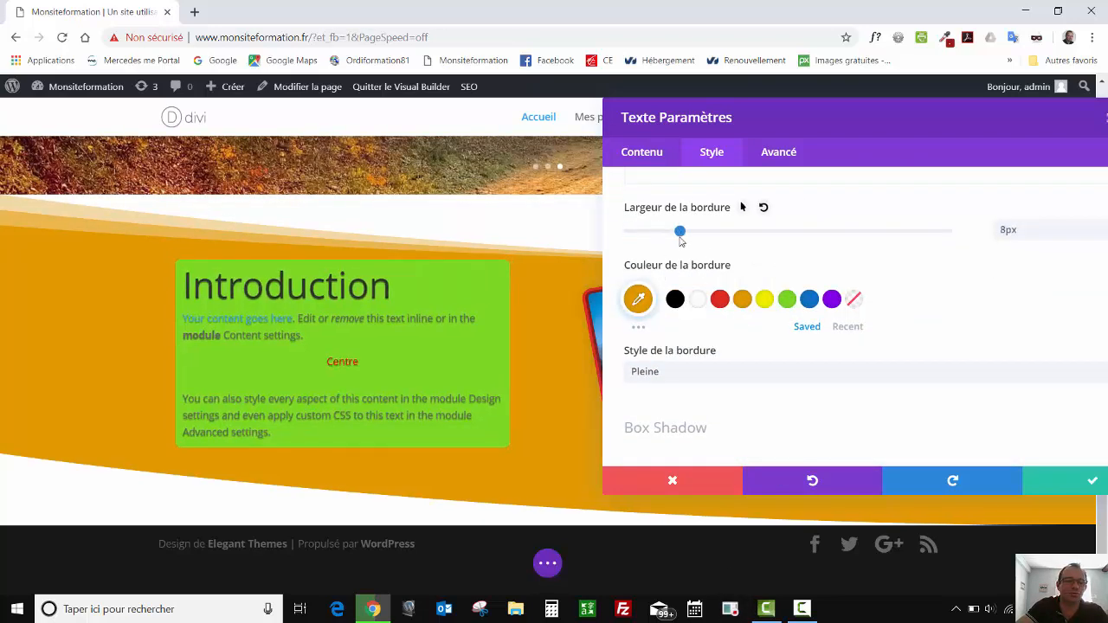
pyautogui.click(722, 302)
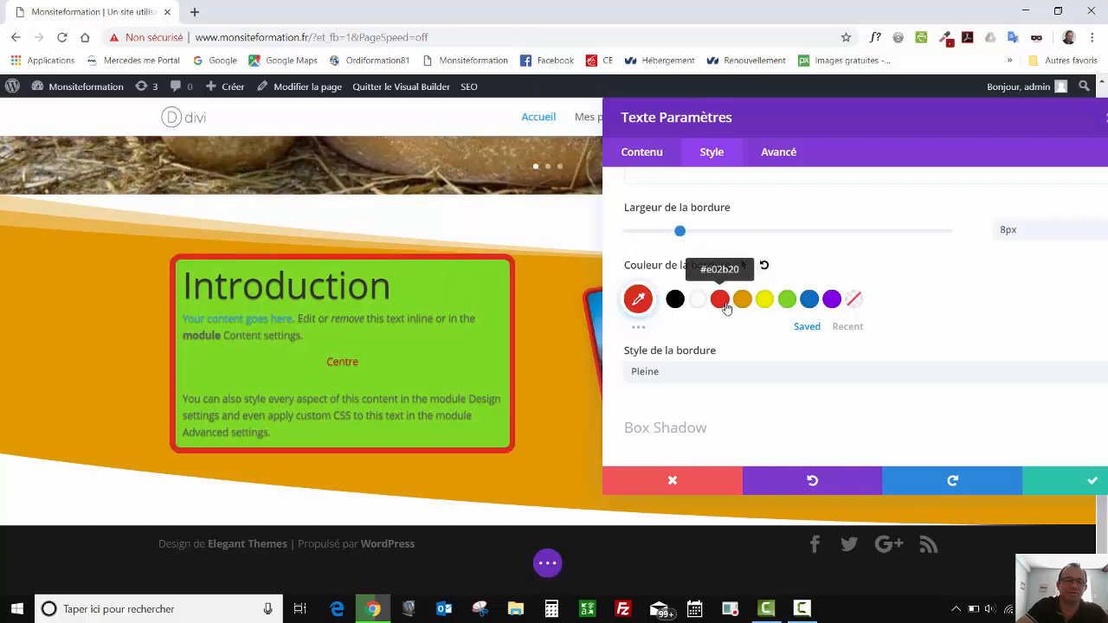
pyautogui.moveTo(701, 241); pyautogui.dragTo(687, 234)
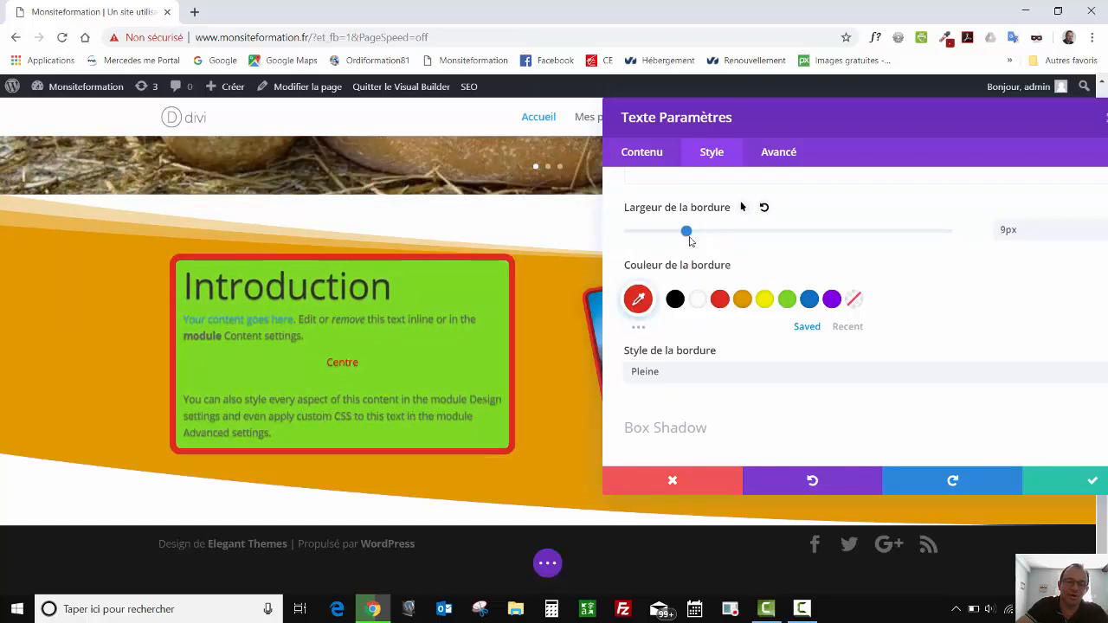
# Apply the second box shadow preset to the module and look over its shadow options
pyautogui.scroll(-2, 670, 360)
pyautogui.click(681, 284)
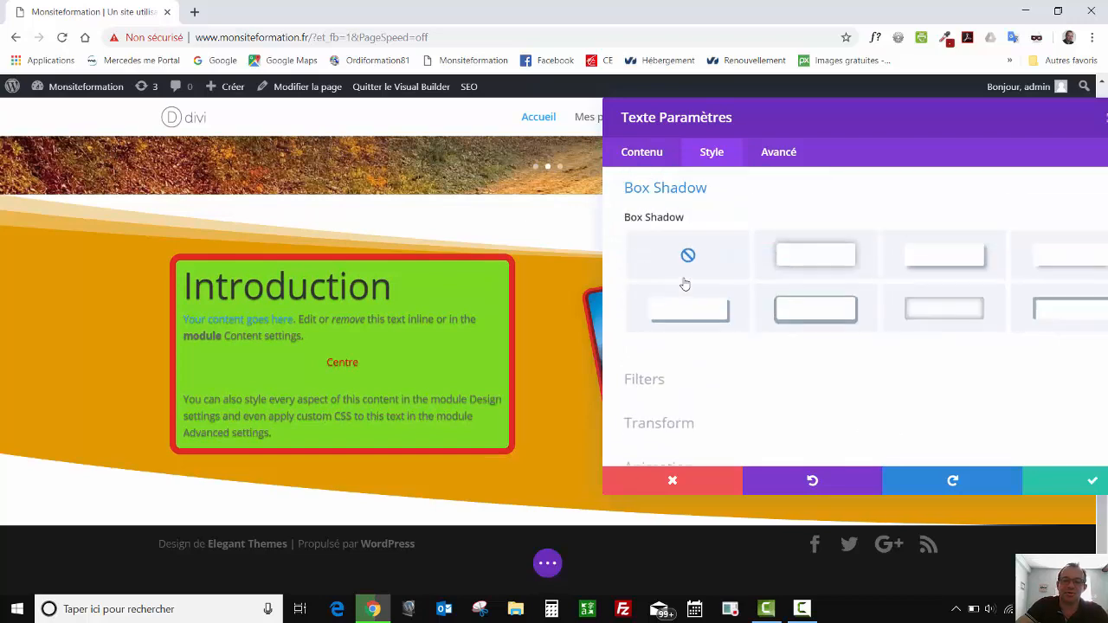
pyautogui.click(947, 262)
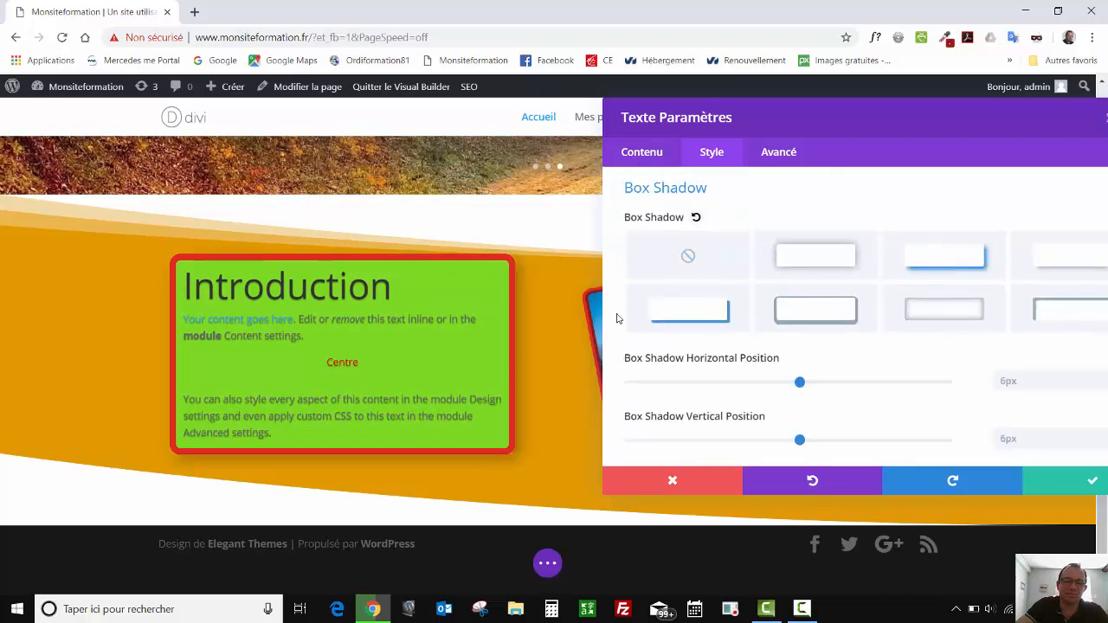
pyautogui.scroll(-5, 767, 394)
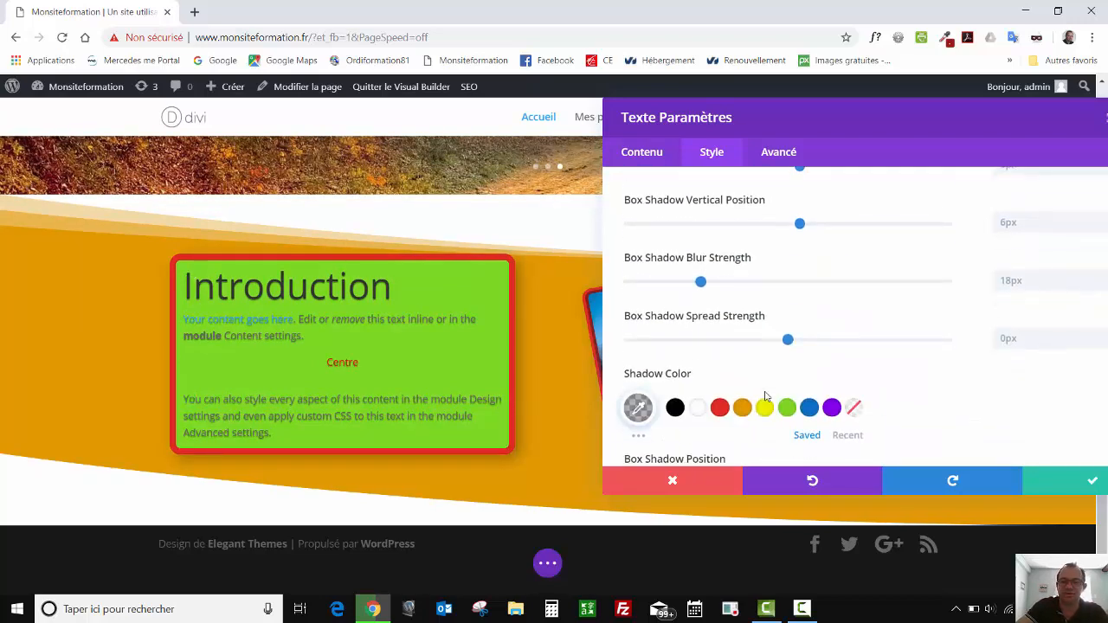
# Try a lower saturation in the module's filter options and restore the default saturation
pyautogui.scroll(-2, 766, 396)
pyautogui.click(687, 305)
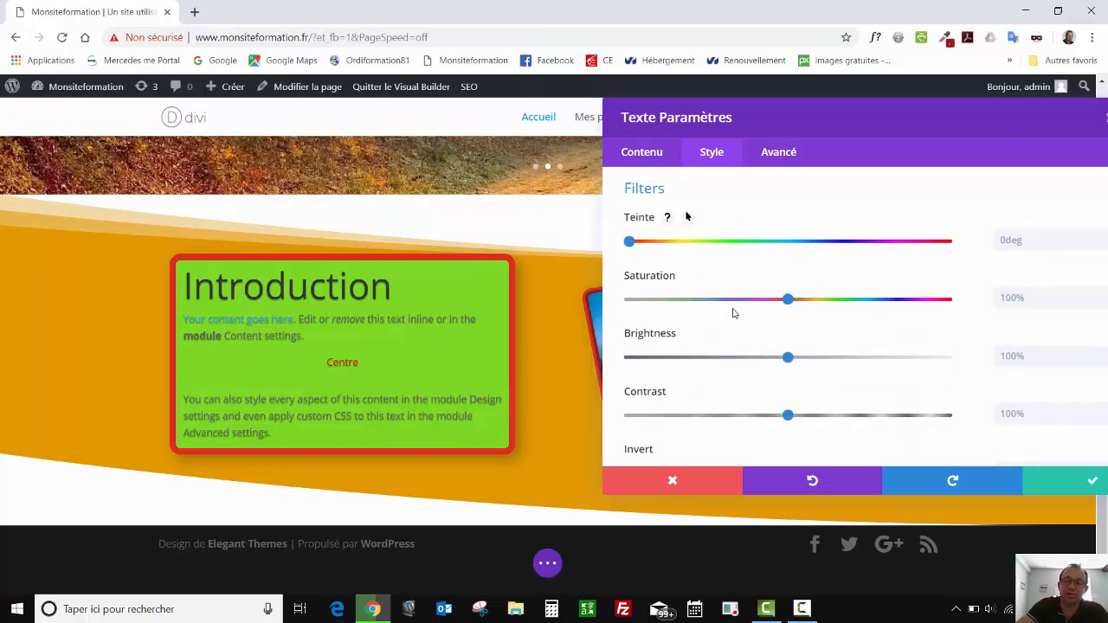
pyautogui.moveTo(786, 301); pyautogui.dragTo(665, 305)
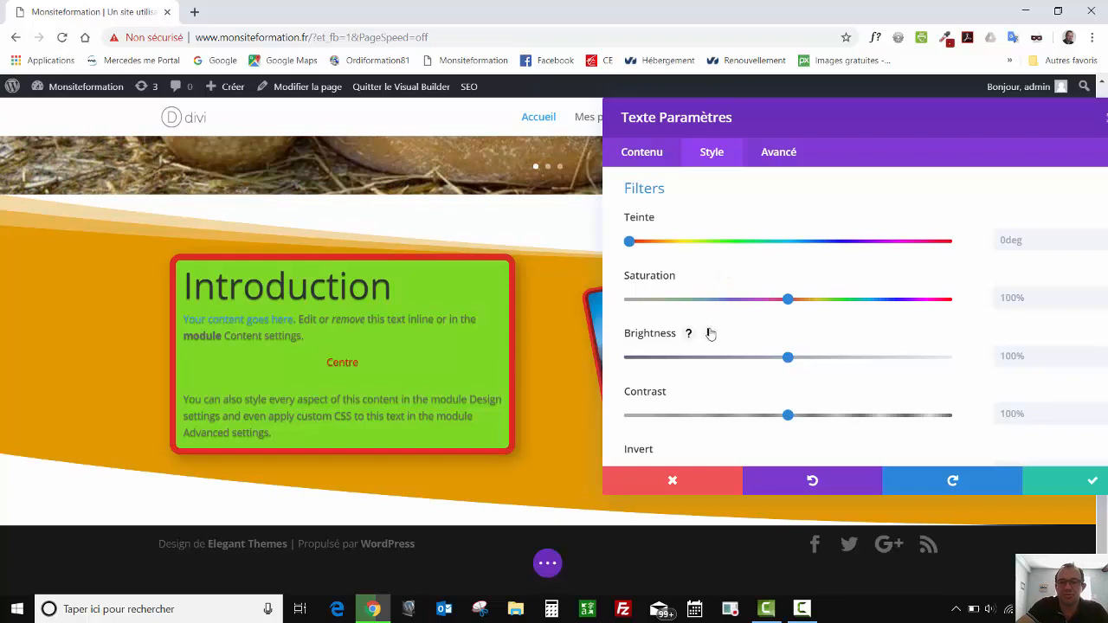
# Try moving the module horizontally by 186px with Transform Translate, and reset the offset
pyautogui.scroll(1, 710, 333)
pyautogui.scroll(-5, 710, 333)
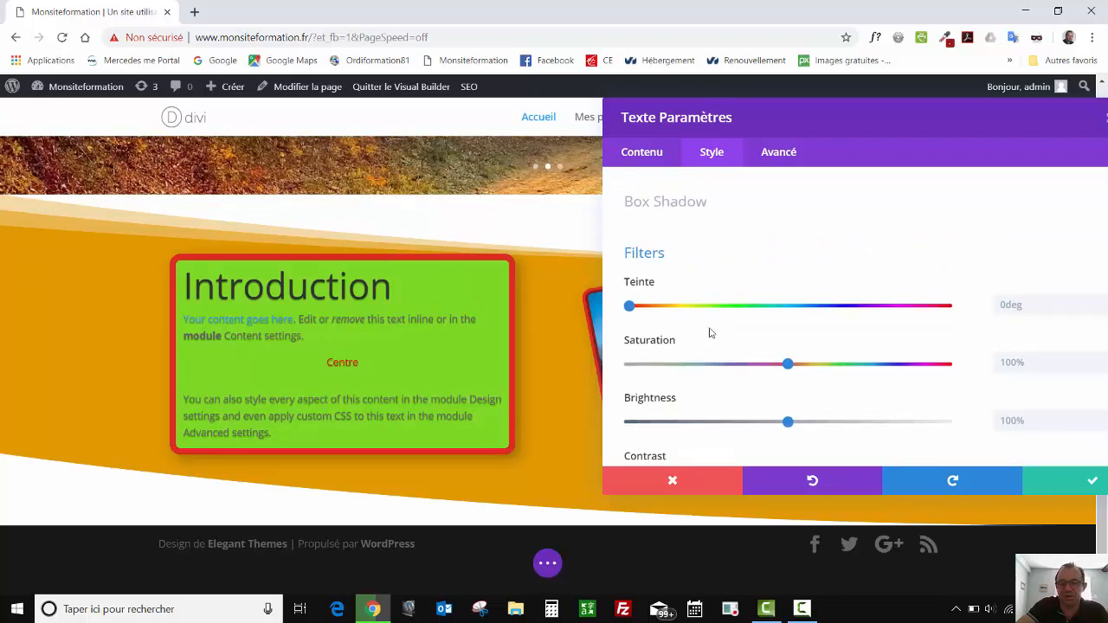
pyautogui.click(710, 333)
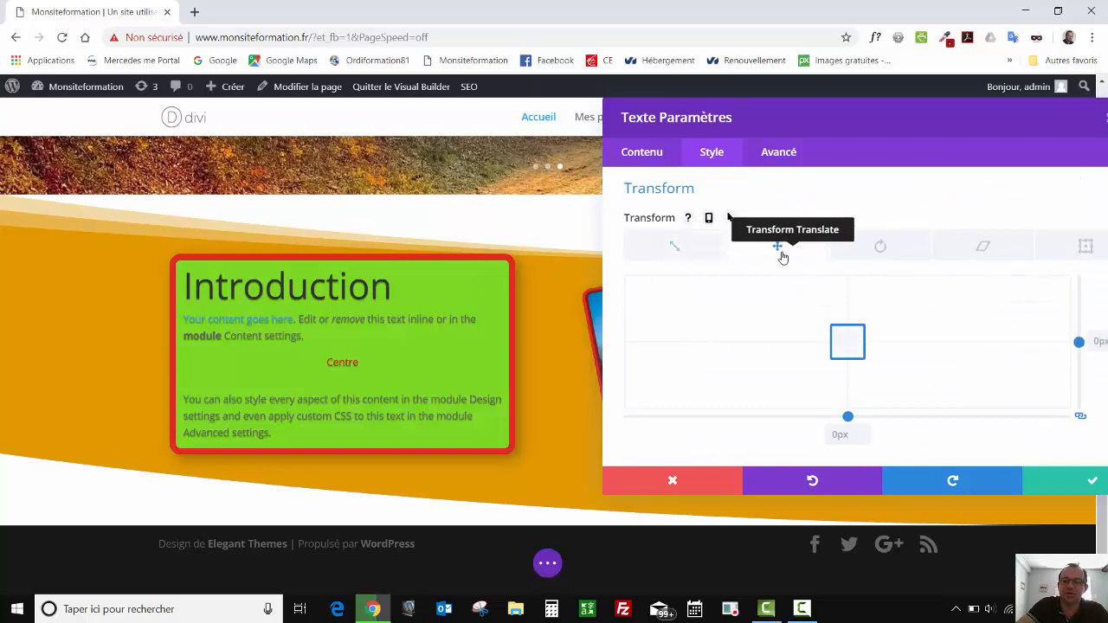
pyautogui.click(779, 249)
pyautogui.moveTo(855, 331); pyautogui.dragTo(893, 330)
pyautogui.moveTo(857, 121); pyautogui.dragTo(870, 176)
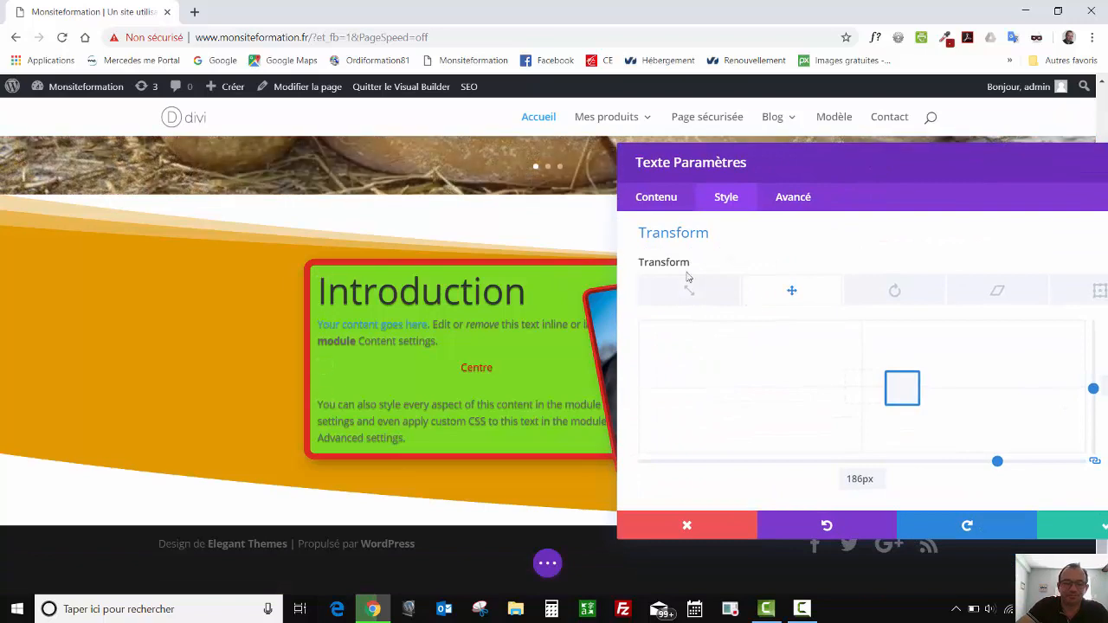
pyautogui.moveTo(891, 382); pyautogui.dragTo(767, 269)
pyautogui.click(766, 264)
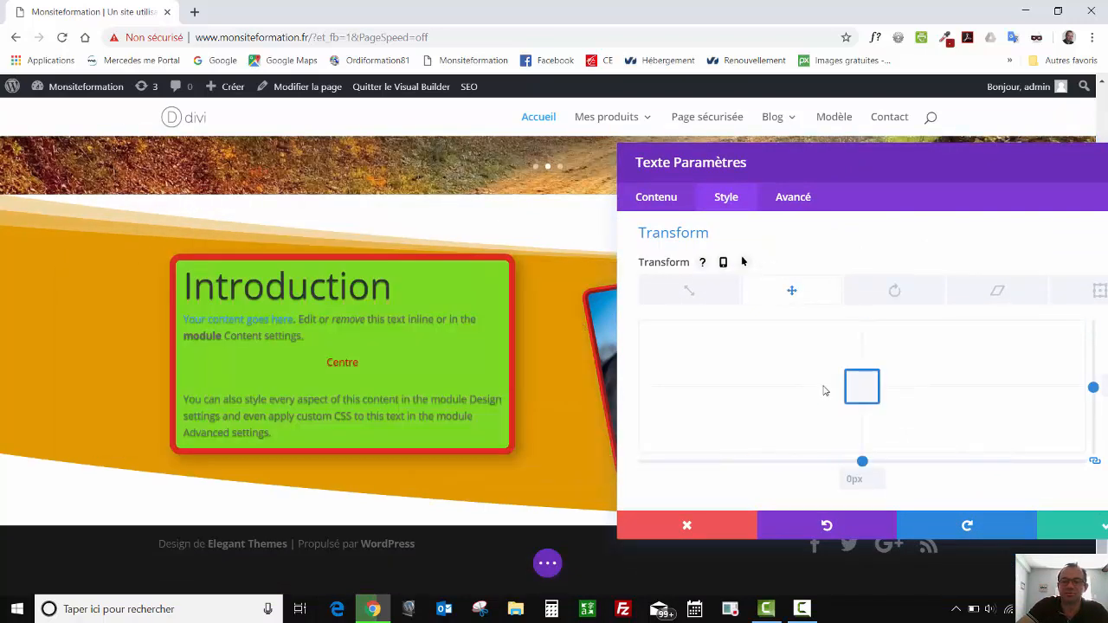
# Rotate the module by 18deg in the transform options
pyautogui.click(906, 291)
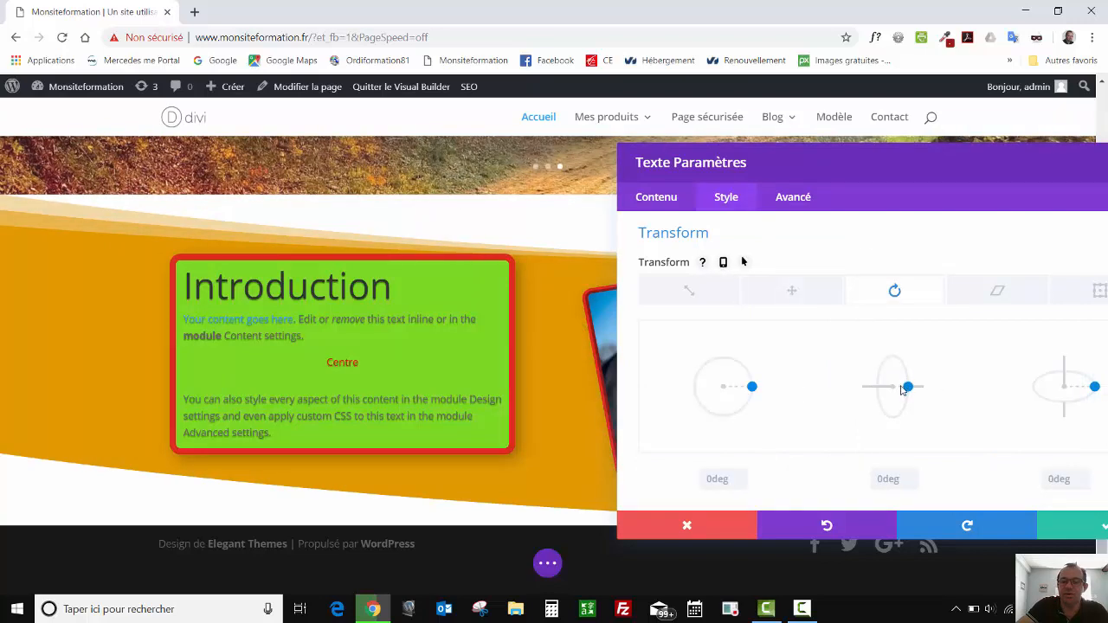
pyautogui.moveTo(752, 395); pyautogui.dragTo(750, 398)
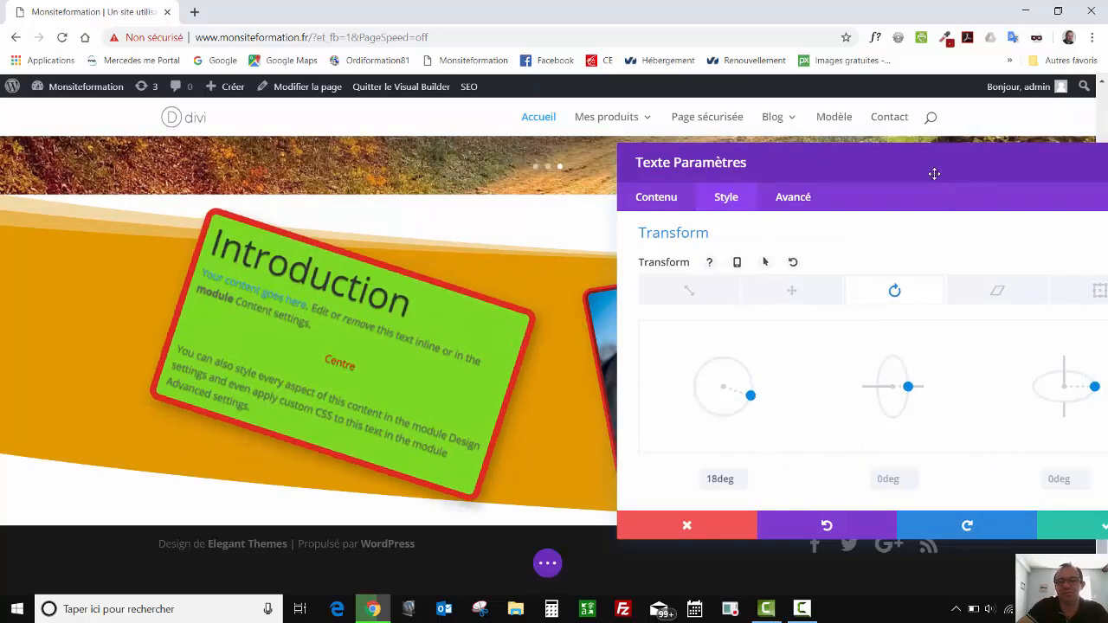
pyautogui.moveTo(933, 170); pyautogui.dragTo(588, 107)
# Try the Diapo animation, set the module's animation style to Fondu, and look over the animation options
pyautogui.scroll(-2, 606, 366)
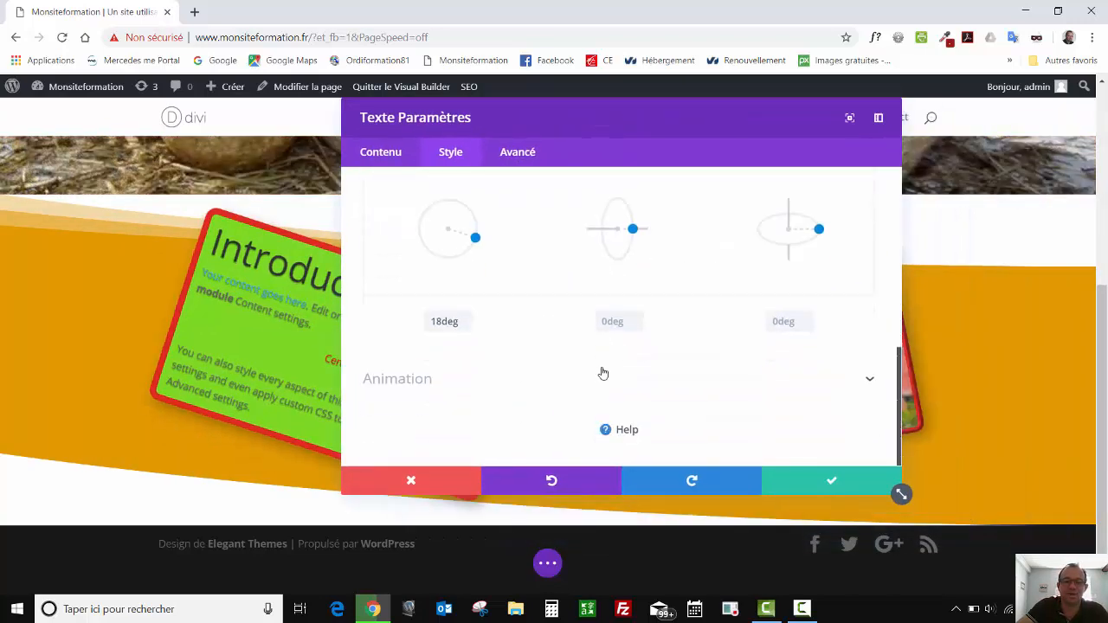
pyautogui.click(519, 389)
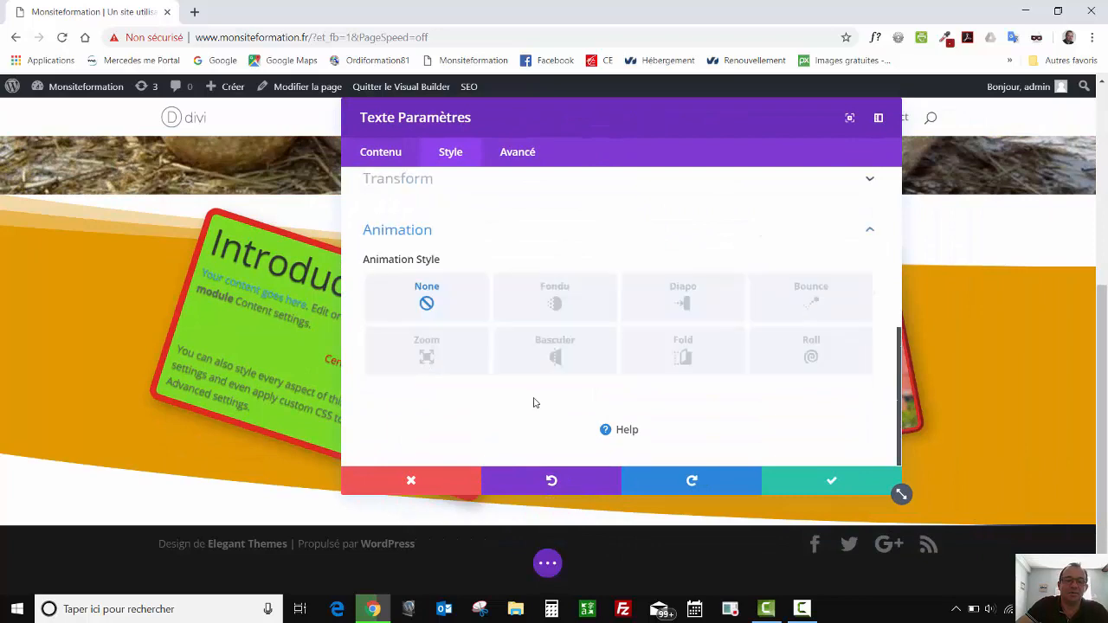
pyautogui.click(564, 317)
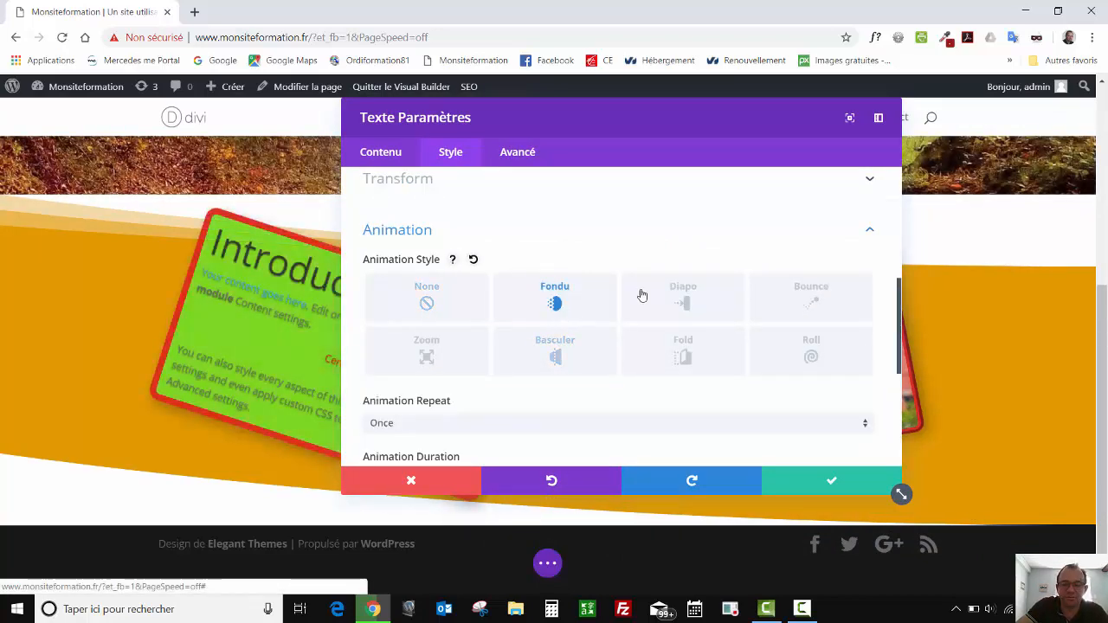
pyautogui.click(646, 294)
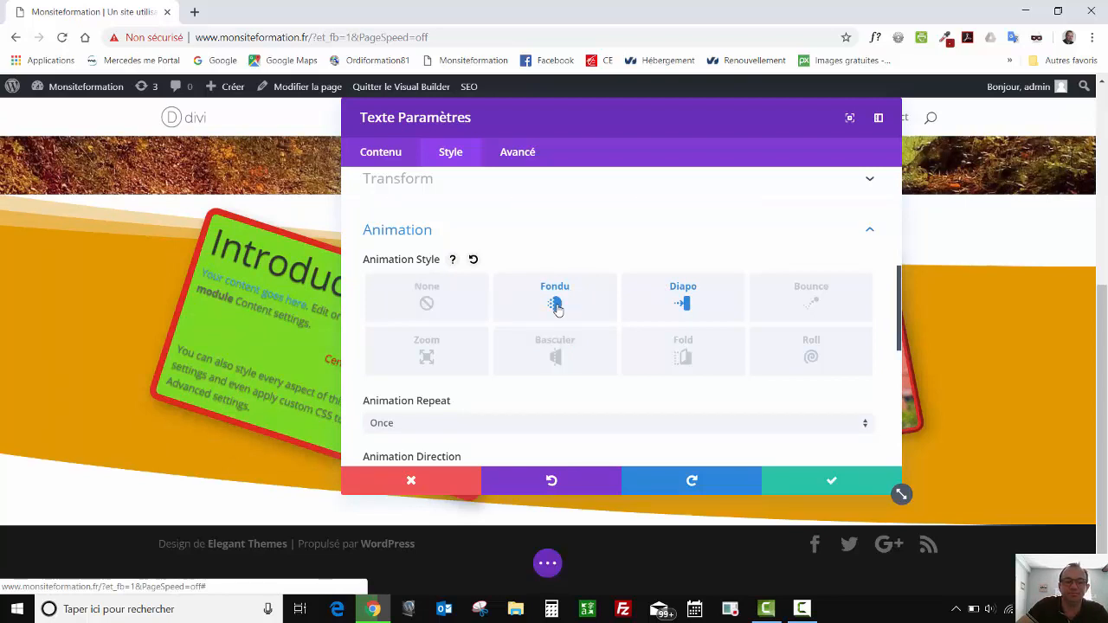
pyautogui.click(557, 310)
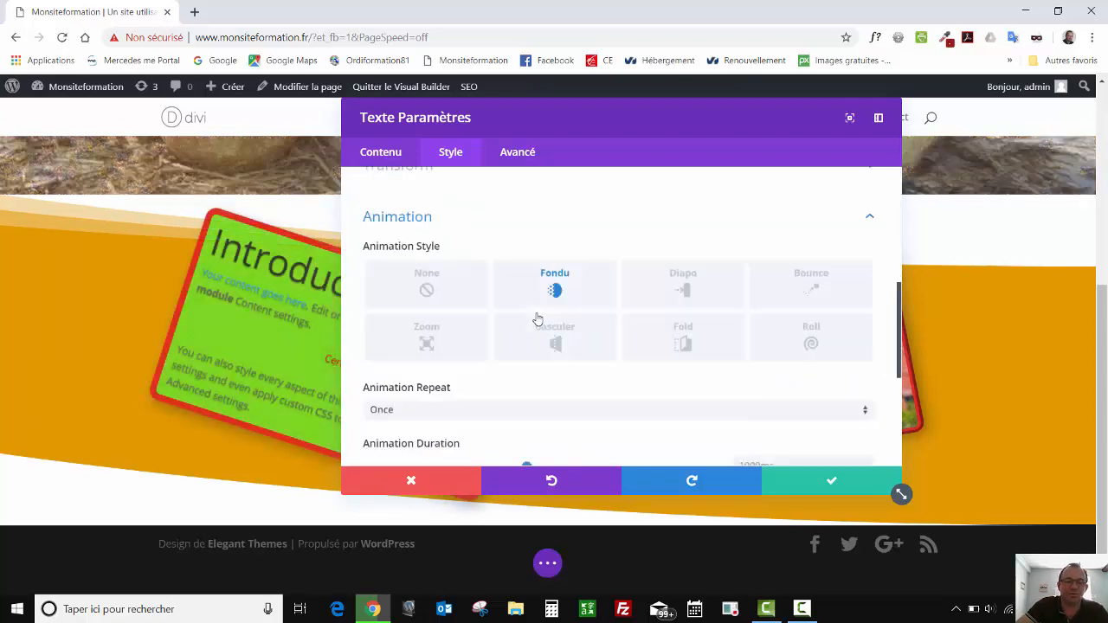
pyautogui.scroll(-3, 536, 318)
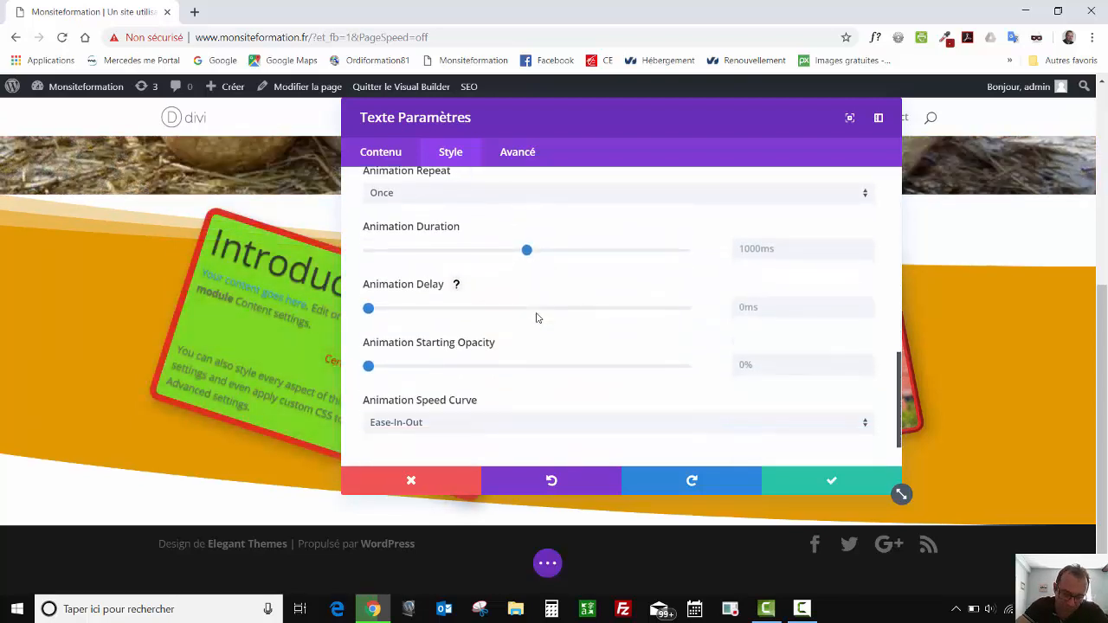
pyautogui.scroll(-2, 536, 319)
# Return to the module's content options and save the module's settings
pyautogui.scroll(15, 536, 319)
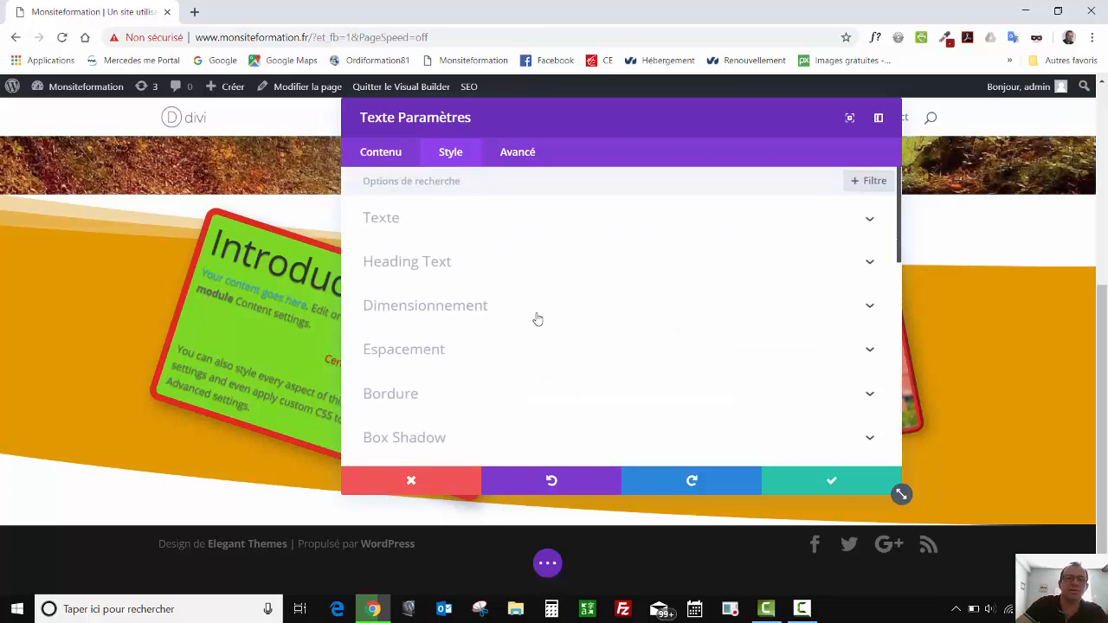
pyautogui.click(381, 152)
pyautogui.moveTo(506, 115); pyautogui.dragTo(636, 114)
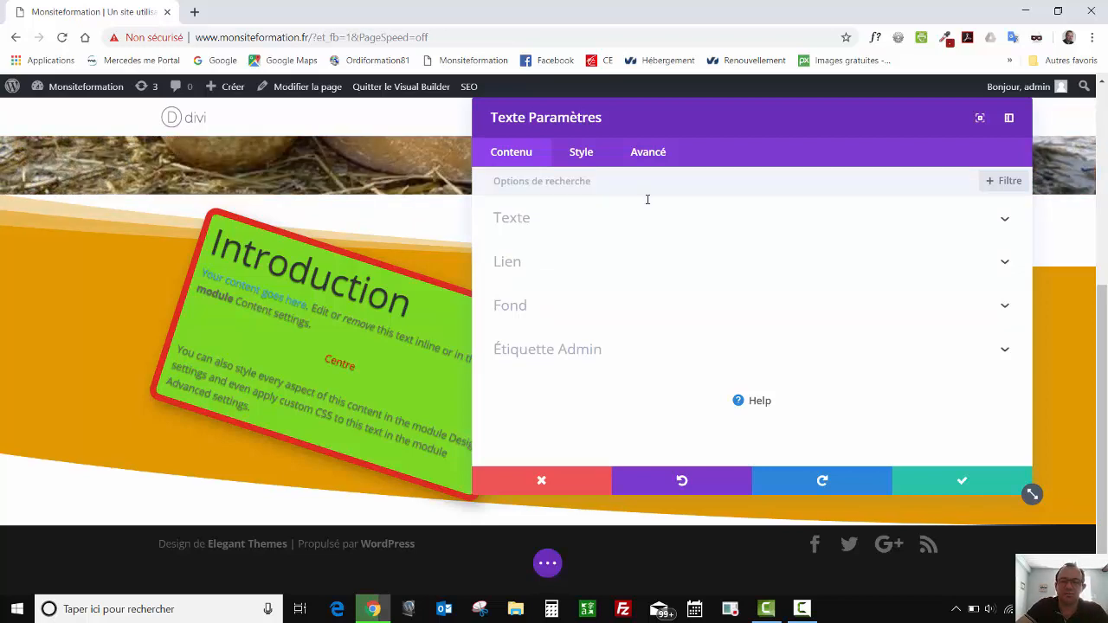
pyautogui.click(931, 480)
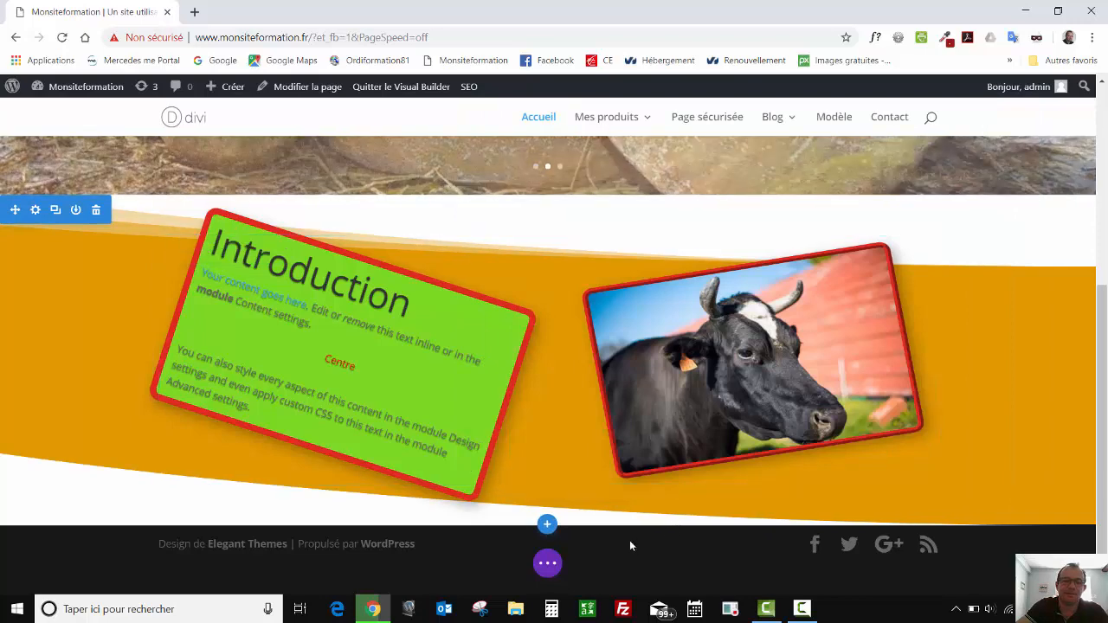
# Save the page and exit the Visual Builder to check the orange section on the published page
pyautogui.click(559, 564)
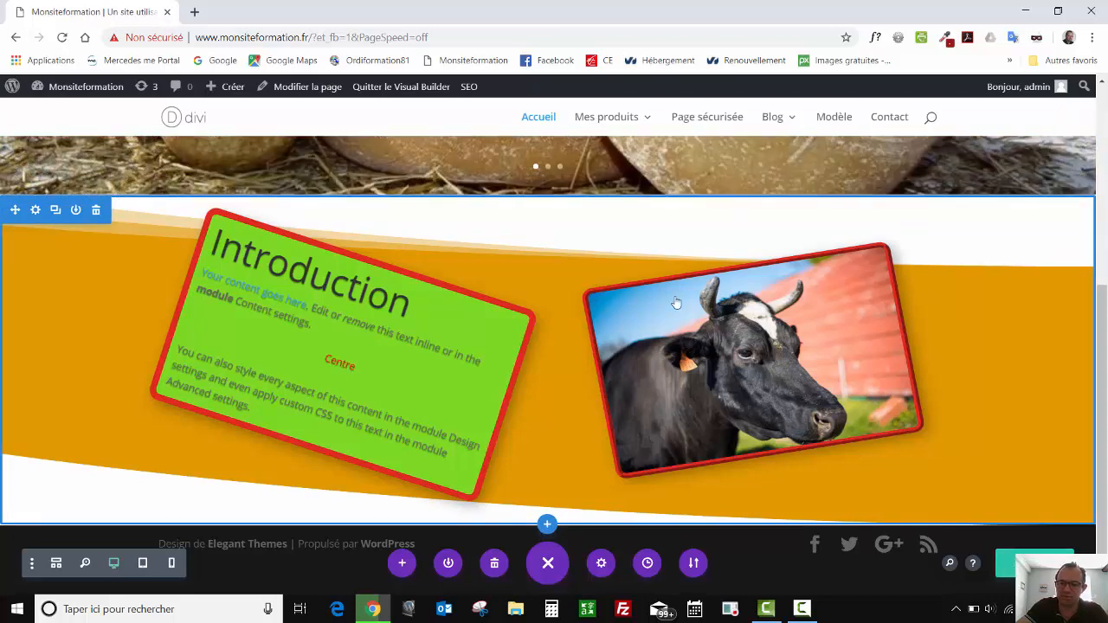
pyautogui.click(394, 95)
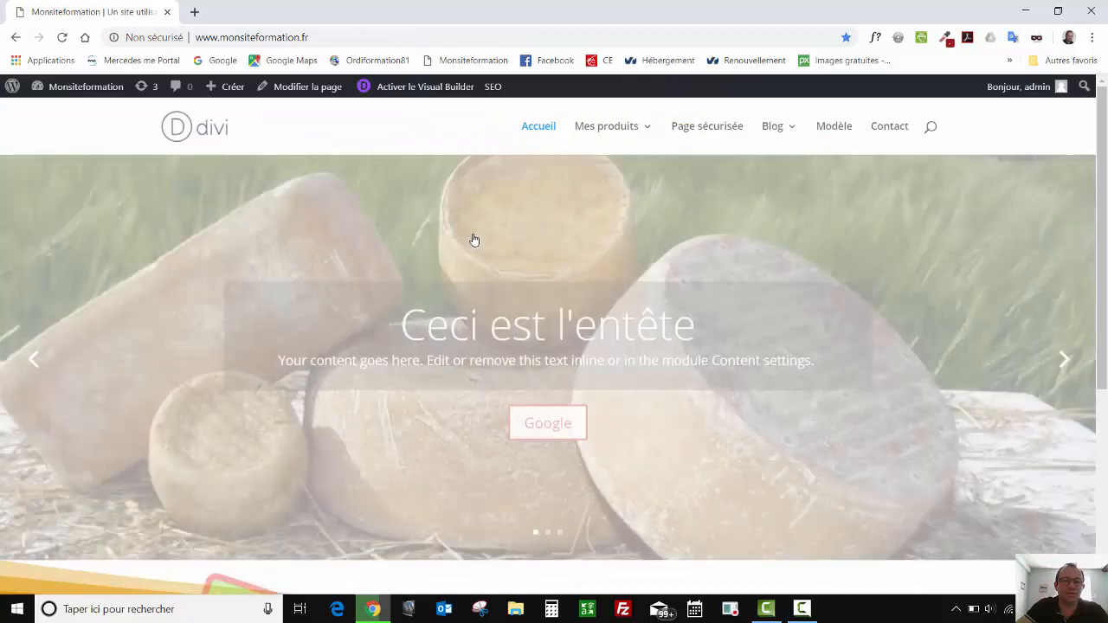
pyautogui.scroll(-4, 476, 251)
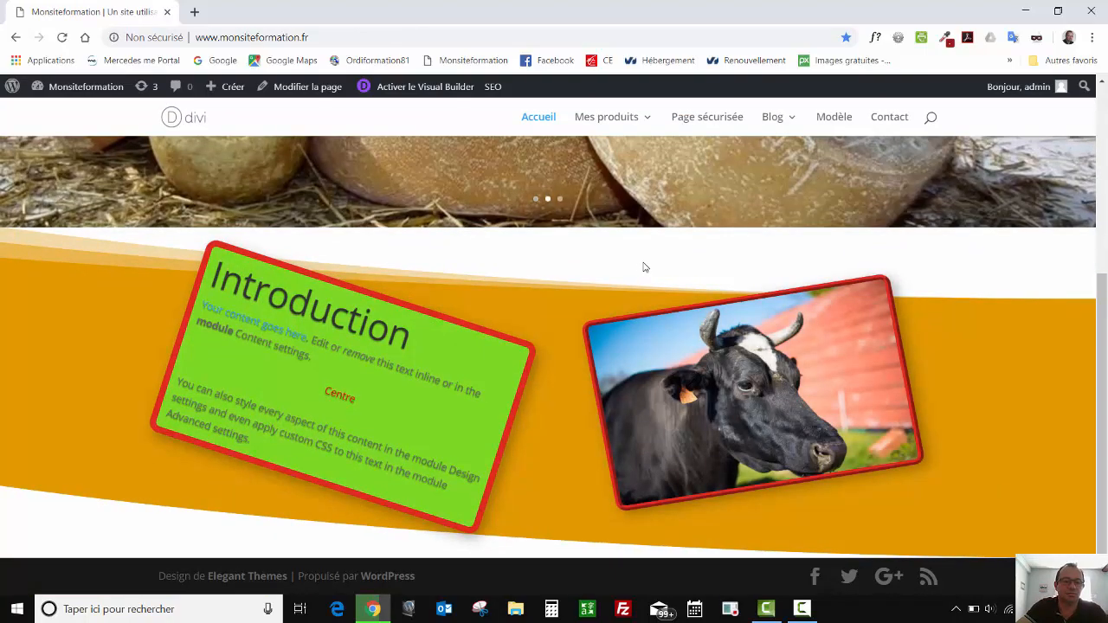